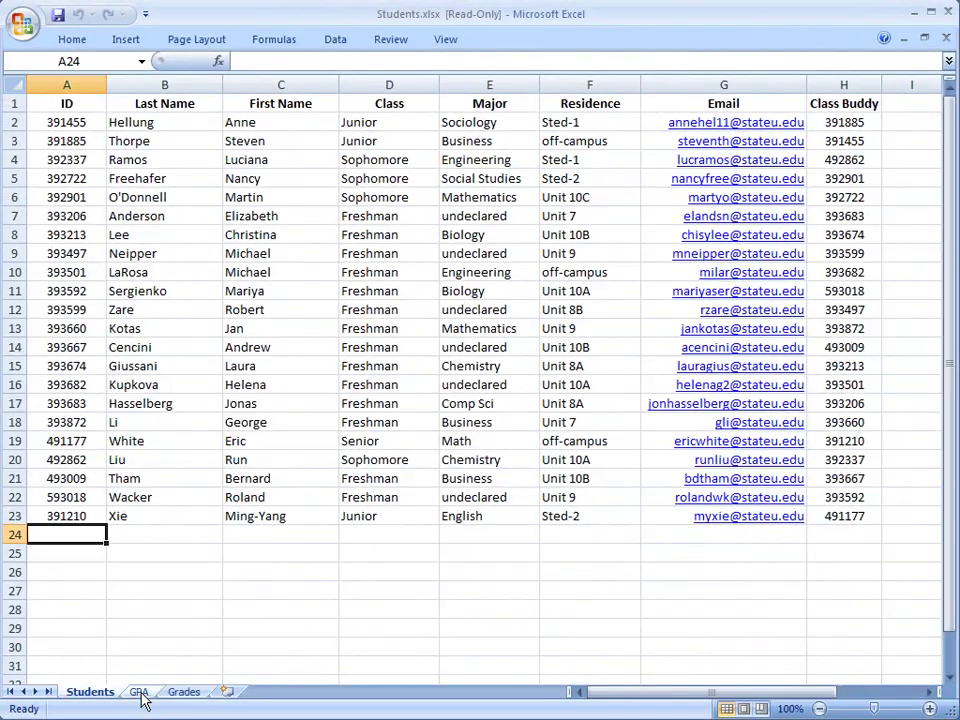
Step: Look over the GPA and Grades sheets, ending back on the Students sheet
{"action": "left_click", "coordinate": [139, 690]}
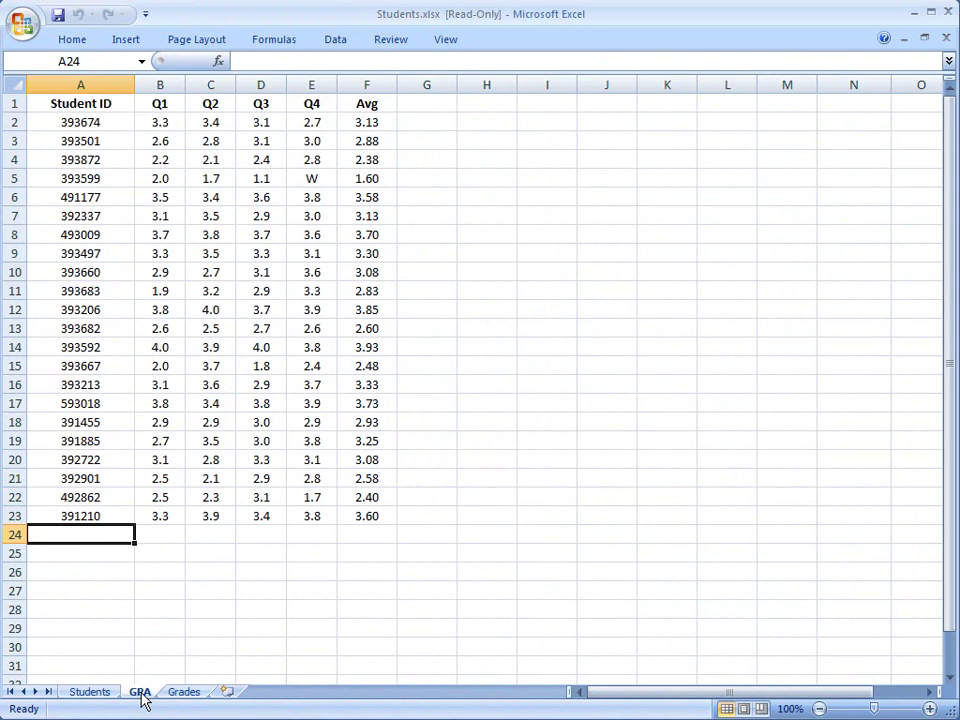
{"action": "left_click", "coordinate": [183, 691]}
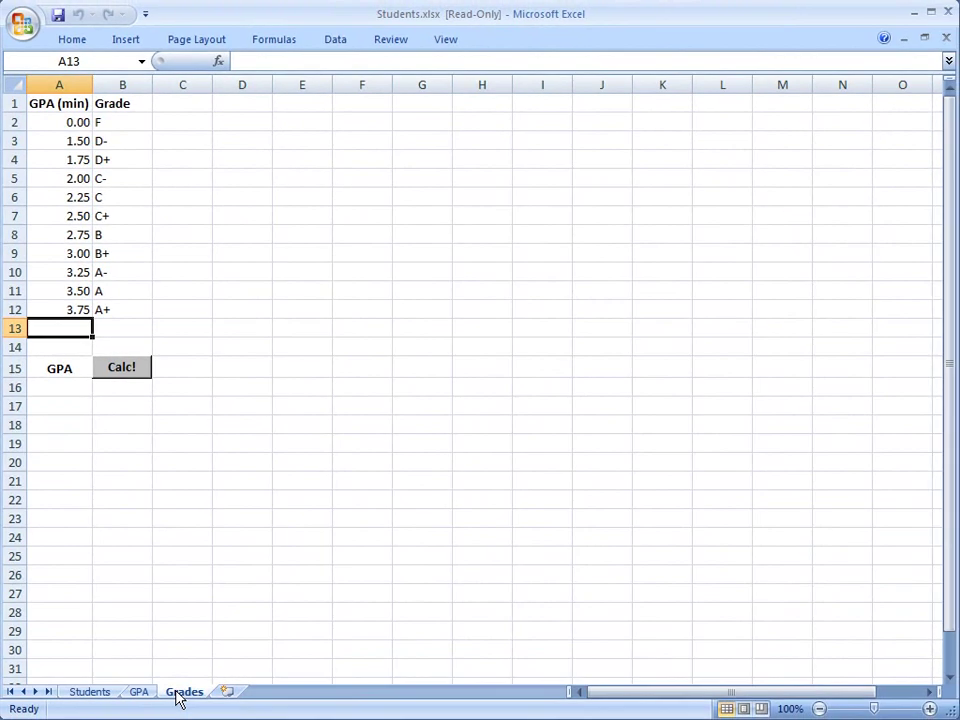
{"action": "left_click", "coordinate": [97, 700]}
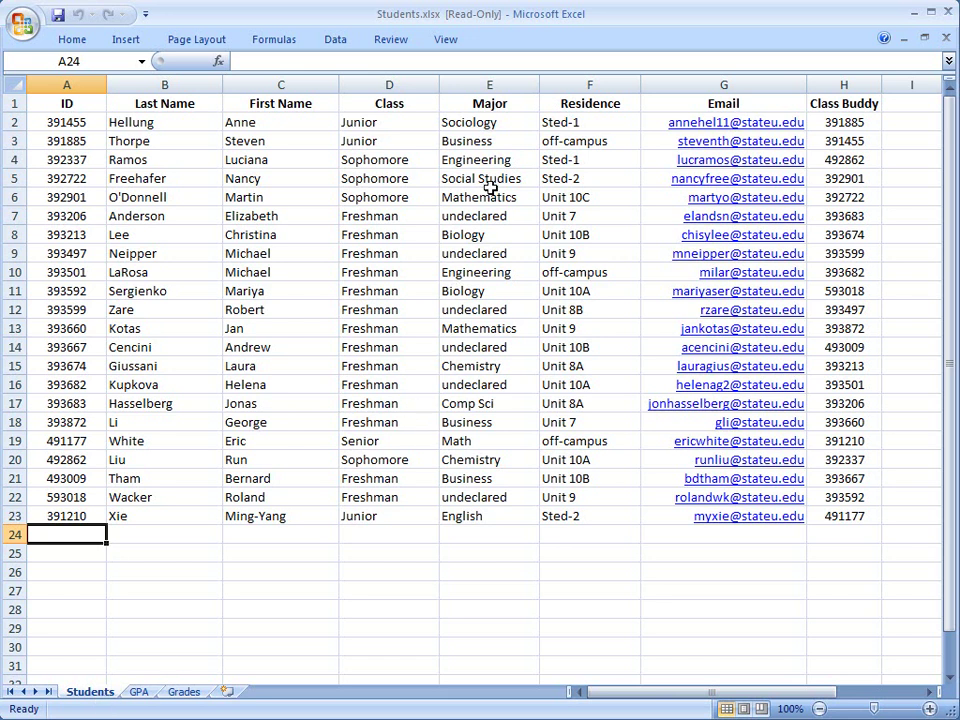
Step: Hide the Major and Residence columns on the Students sheet
{"action": "right_click", "coordinate": [500, 90]}
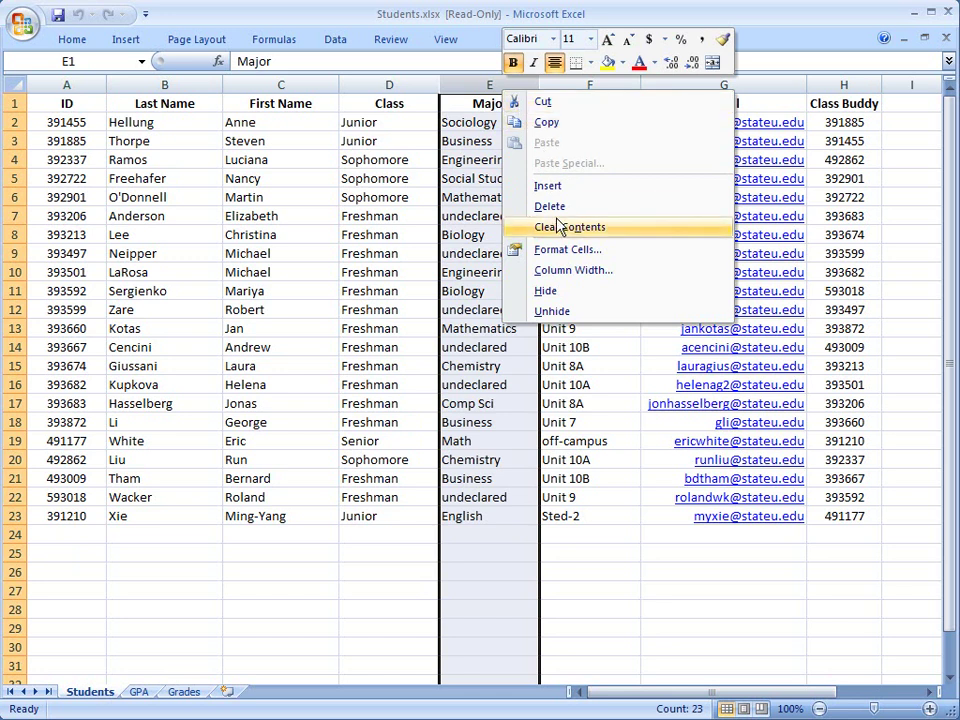
{"action": "left_click", "coordinate": [548, 290]}
{"action": "right_click", "coordinate": [510, 86]}
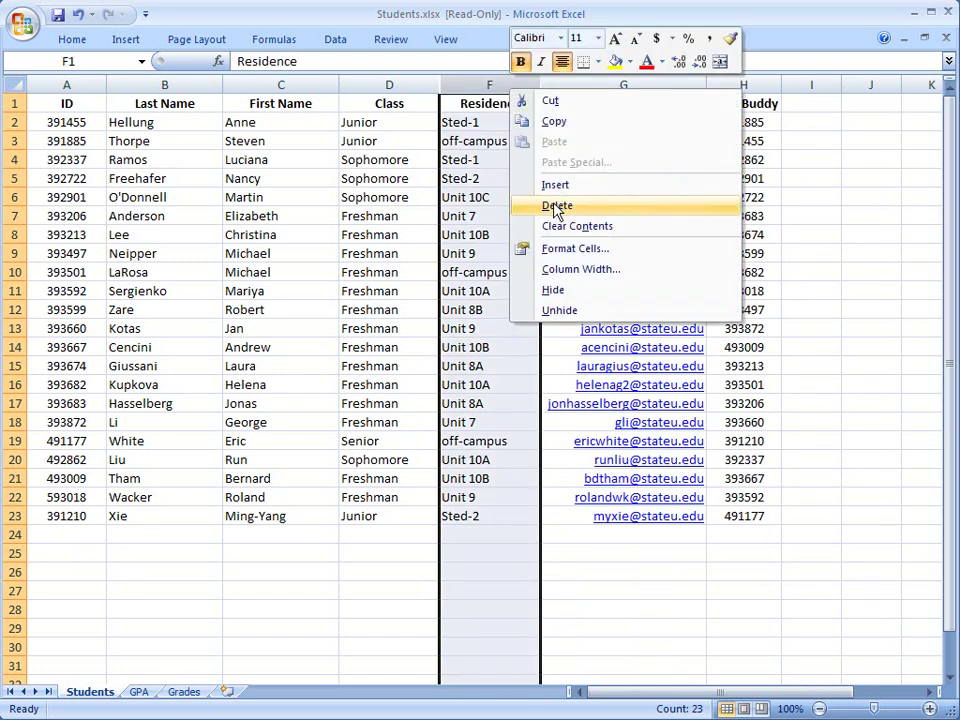
{"action": "left_click", "coordinate": [553, 290]}
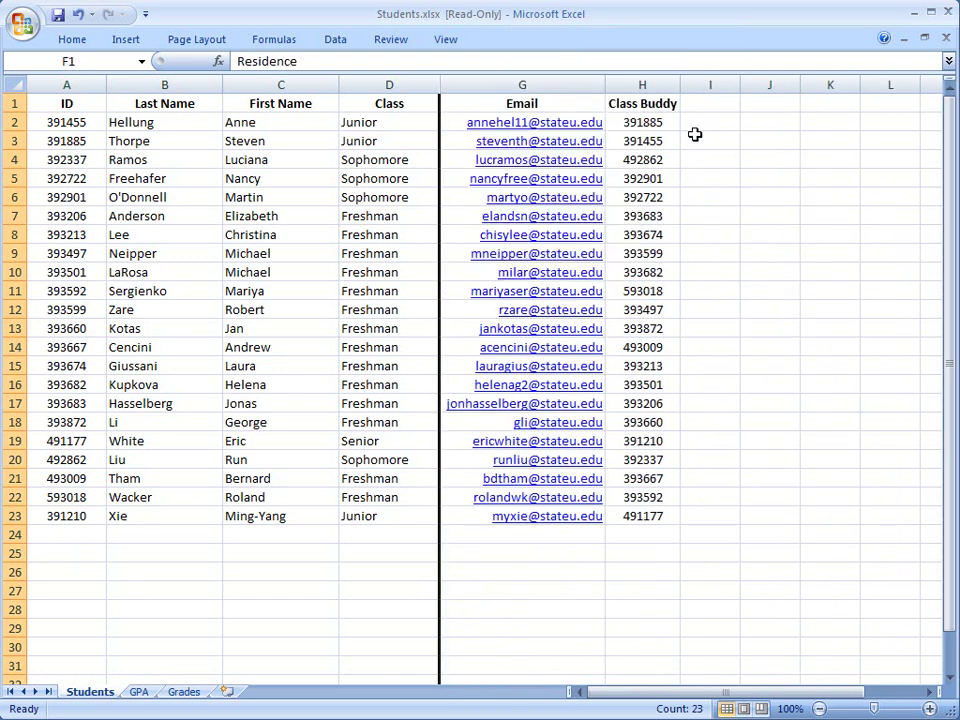
Step: Add the heading "CB Email" in I1 and widen column I to fit e-mail addresses
{"action": "left_click", "coordinate": [710, 103]}
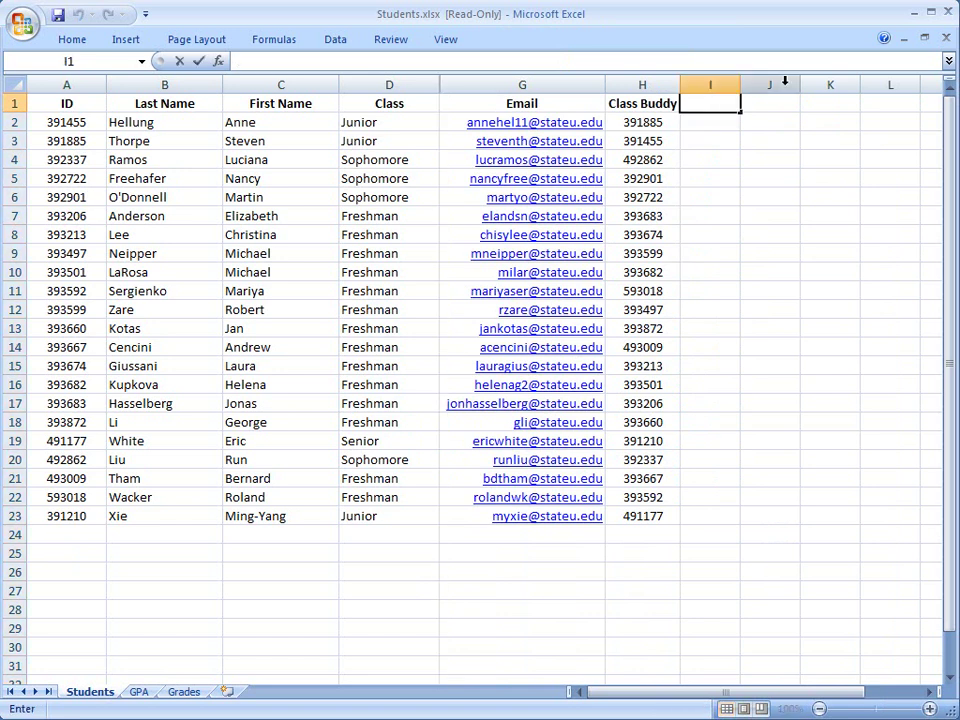
{"action": "type", "text": "CB Email"}
{"action": "left_click_drag", "start_coordinate": [736, 88], "coordinate": [828, 88]}
{"action": "left_click_drag", "start_coordinate": [829, 88], "coordinate": [848, 87]}
{"action": "left_click", "coordinate": [785, 118]}
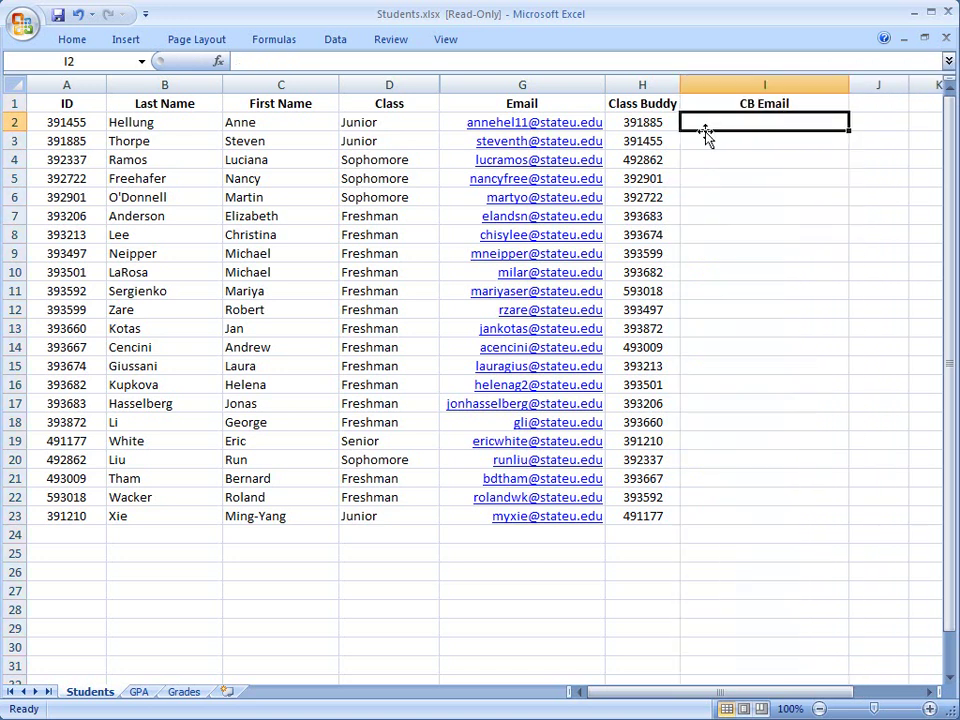
Step: Trace the first student's class buddy ID from H2 to its match in the ID column and that row's email
{"action": "left_click", "coordinate": [667, 126]}
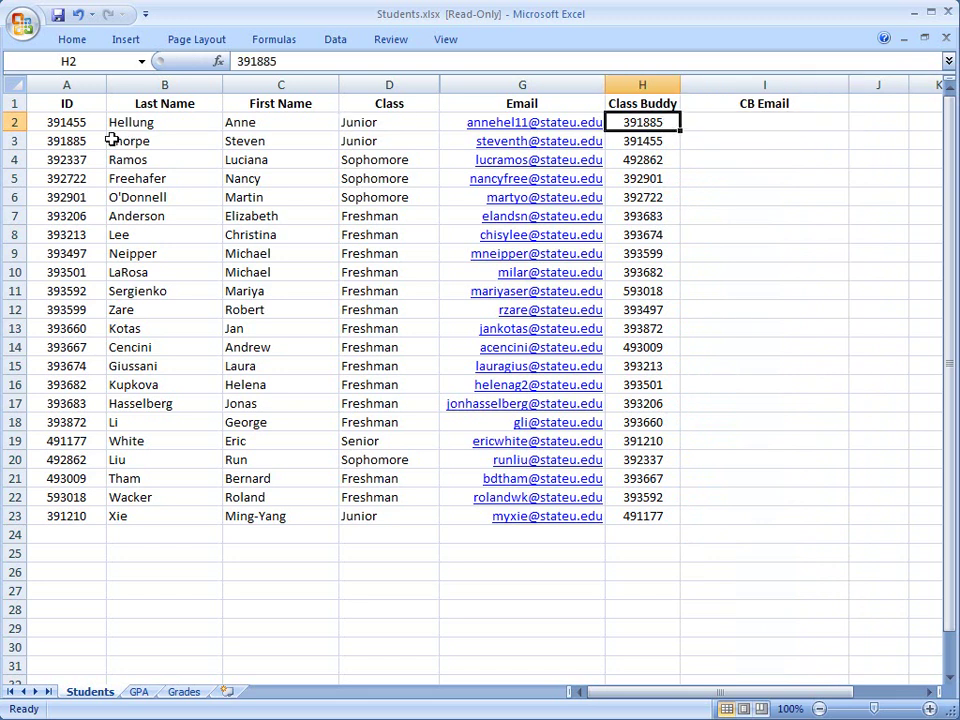
{"action": "left_click", "coordinate": [75, 143]}
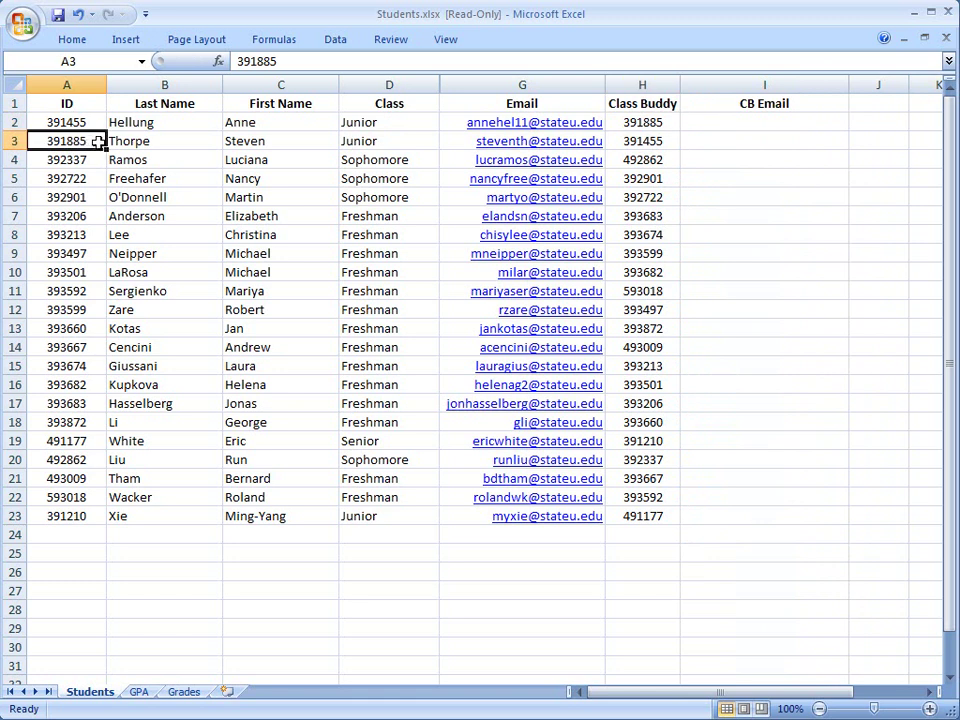
{"action": "left_click", "coordinate": [453, 143]}
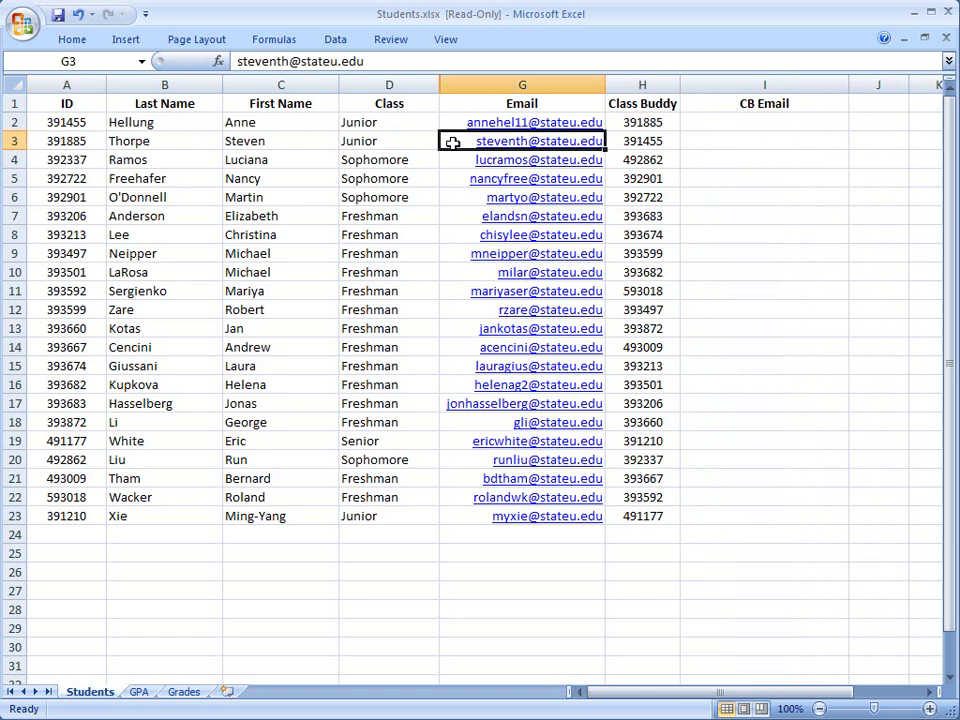
Step: Start a VLOOKUP formula in I2 with H2 as the lookup value and A2:H23 as the table array
{"action": "left_click", "coordinate": [767, 121]}
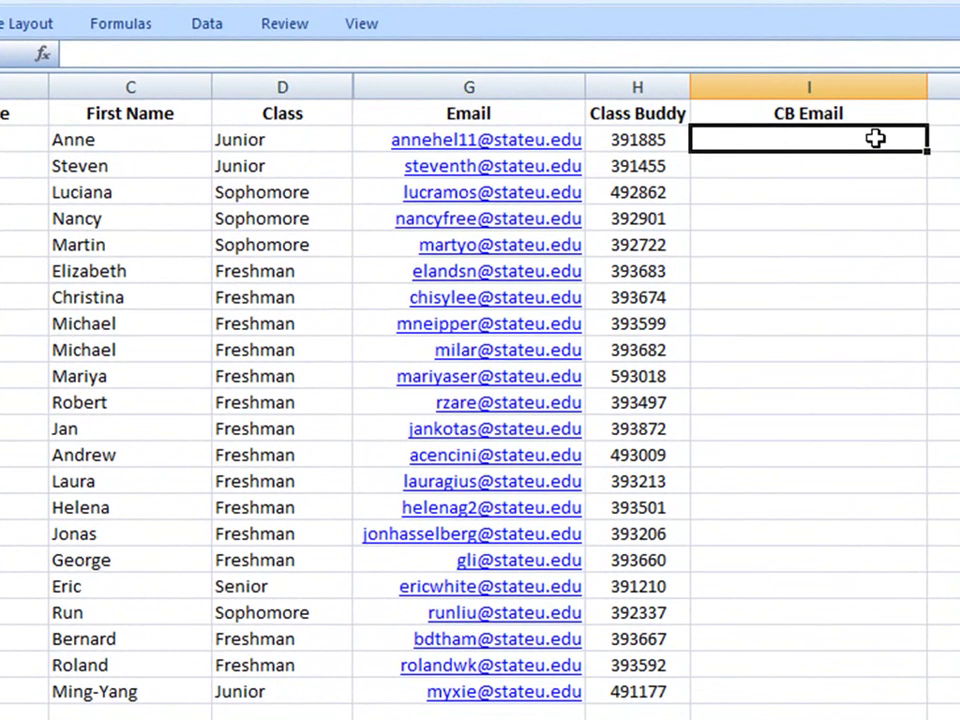
{"action": "type", "text": "=v"}
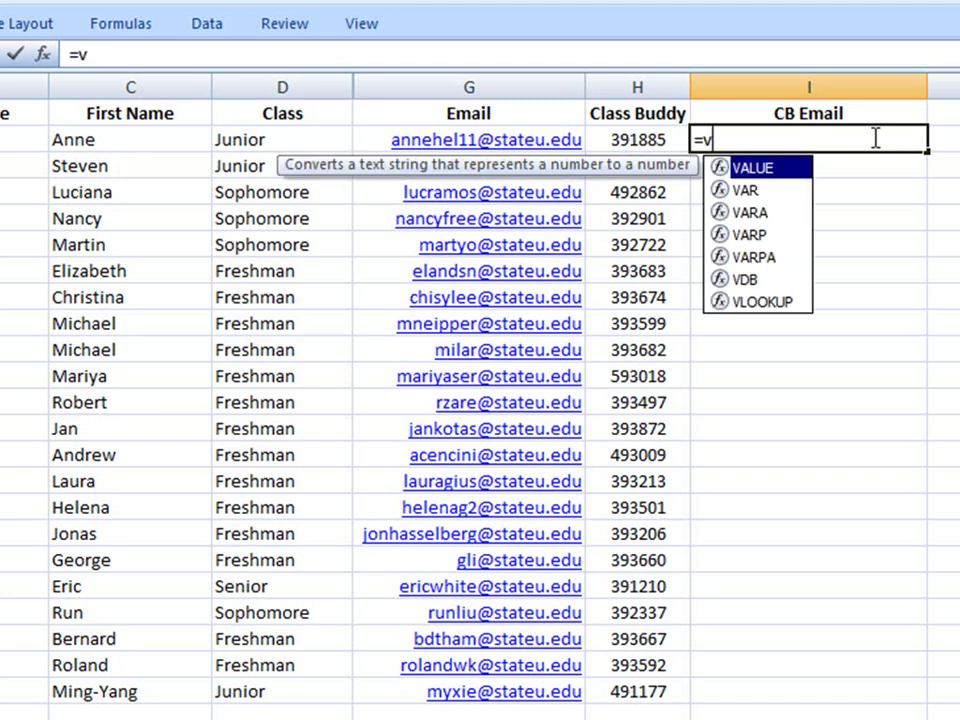
{"action": "type", "text": "loo"}
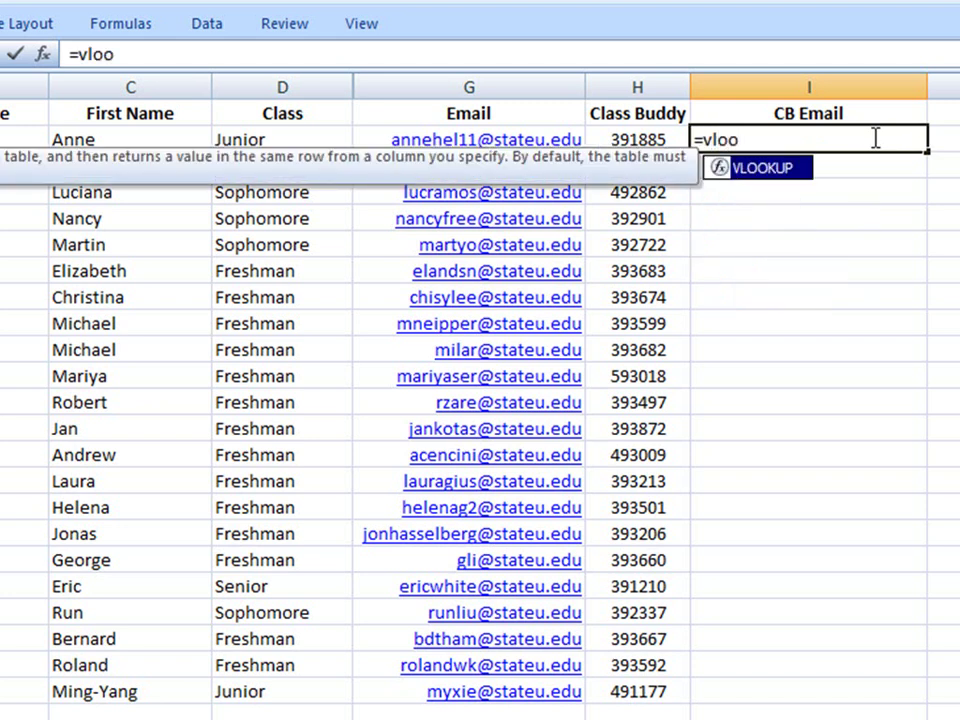
{"action": "key", "text": "Tab"}
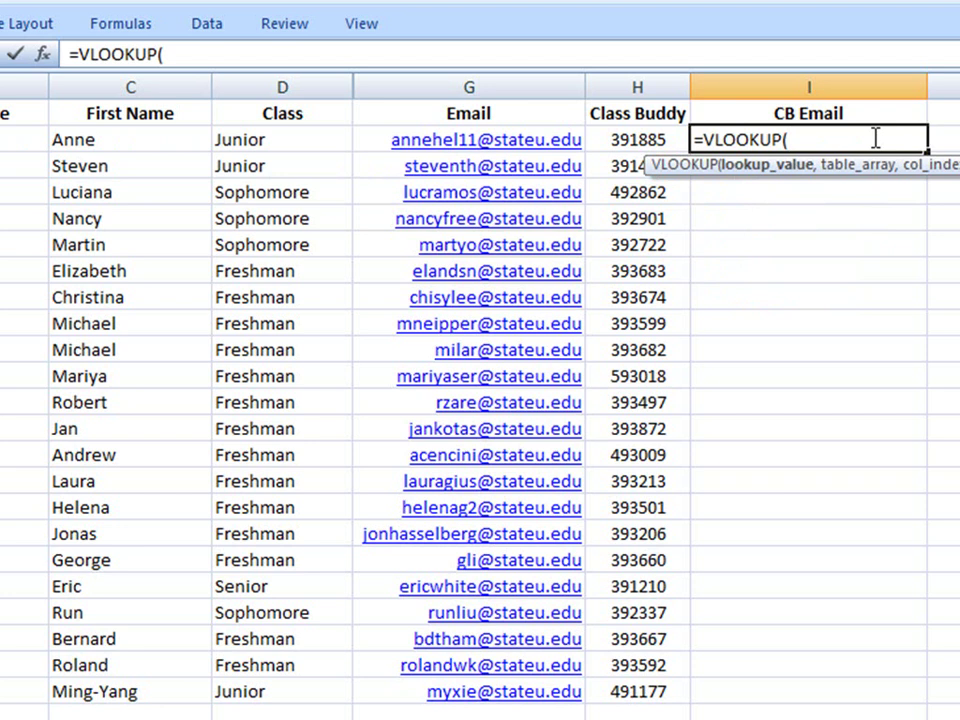
{"action": "left_click", "coordinate": [467, 54]}
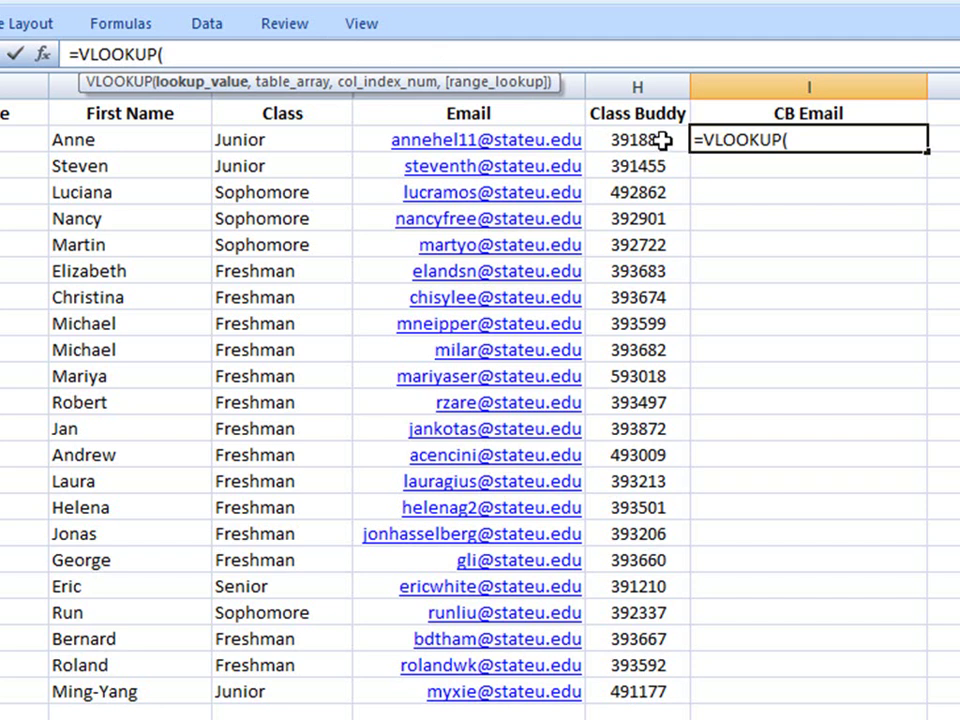
{"action": "left_click", "coordinate": [663, 142]}
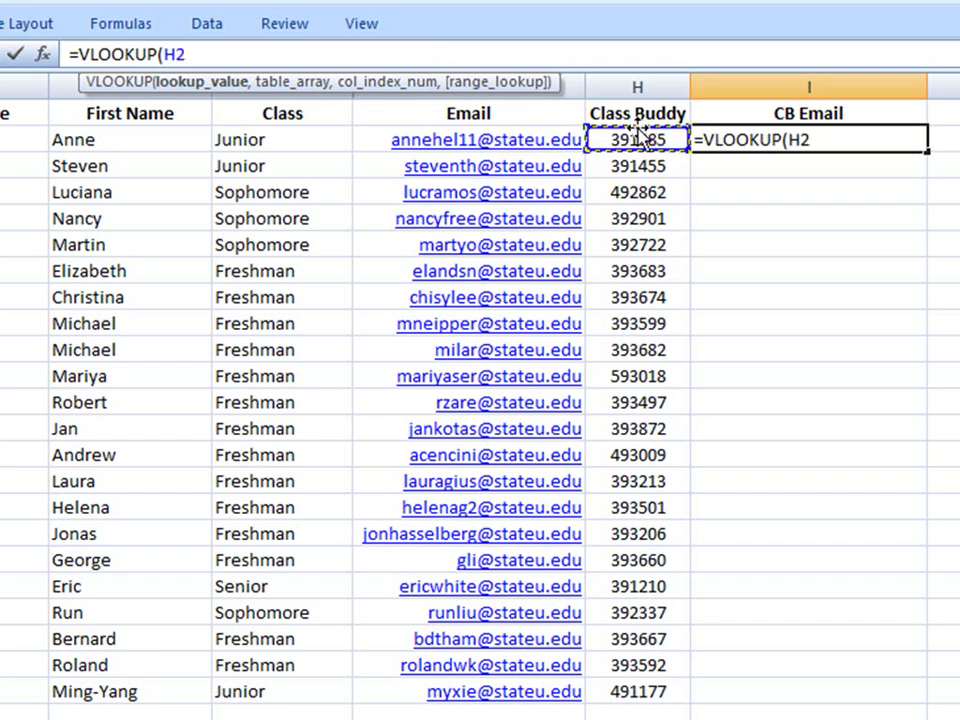
{"action": "type", "text": ","}
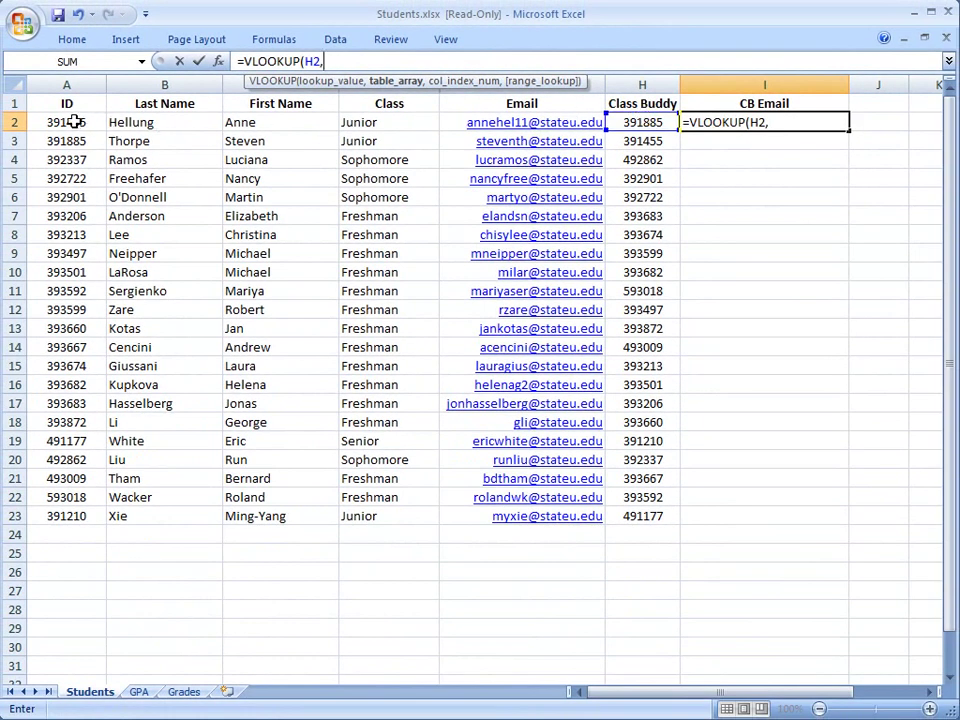
{"action": "left_click", "coordinate": [40, 118]}
{"action": "left_click_drag", "start_coordinate": [40, 118], "coordinate": [630, 513]}
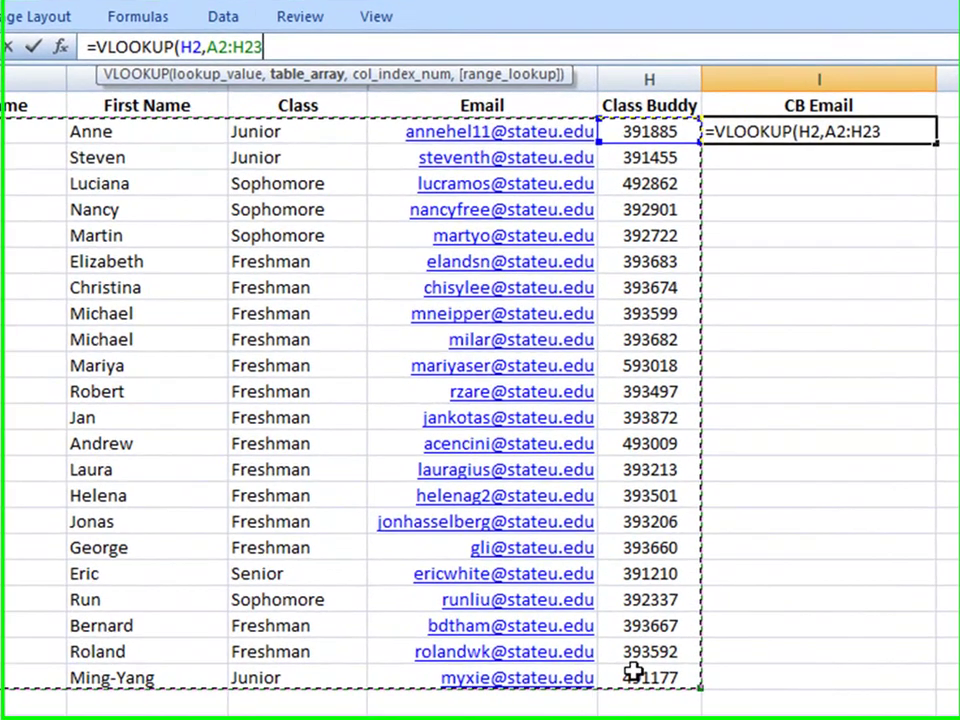
{"action": "type", "text": ","}
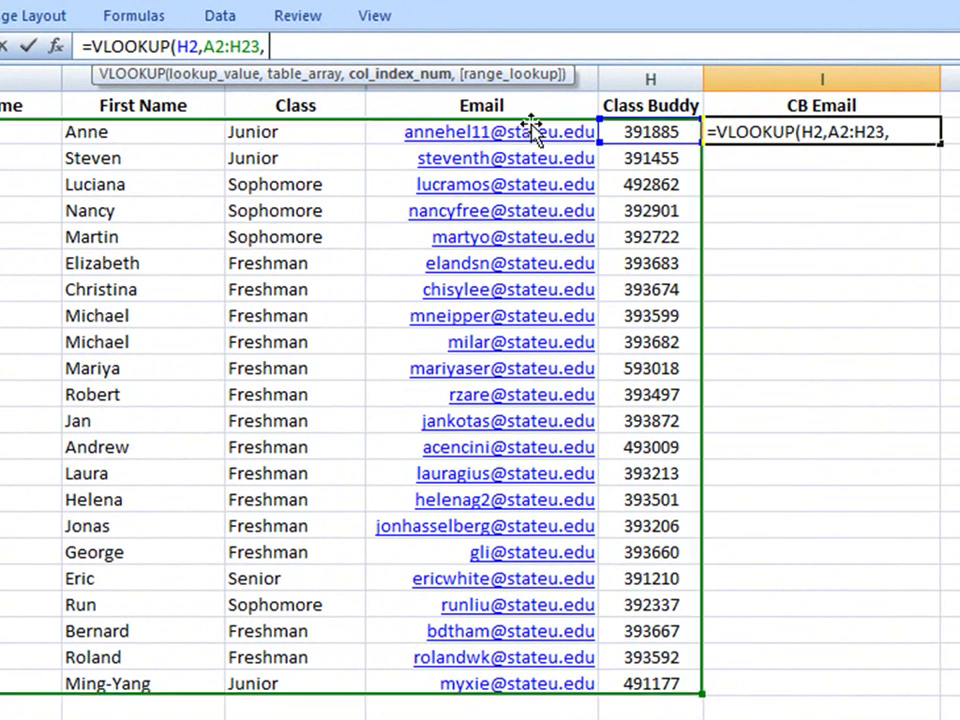
Step: Complete the VLOOKUP formula in I2 with column index 7 and FALSE for an exact match
{"action": "left_click", "coordinate": [545, 80]}
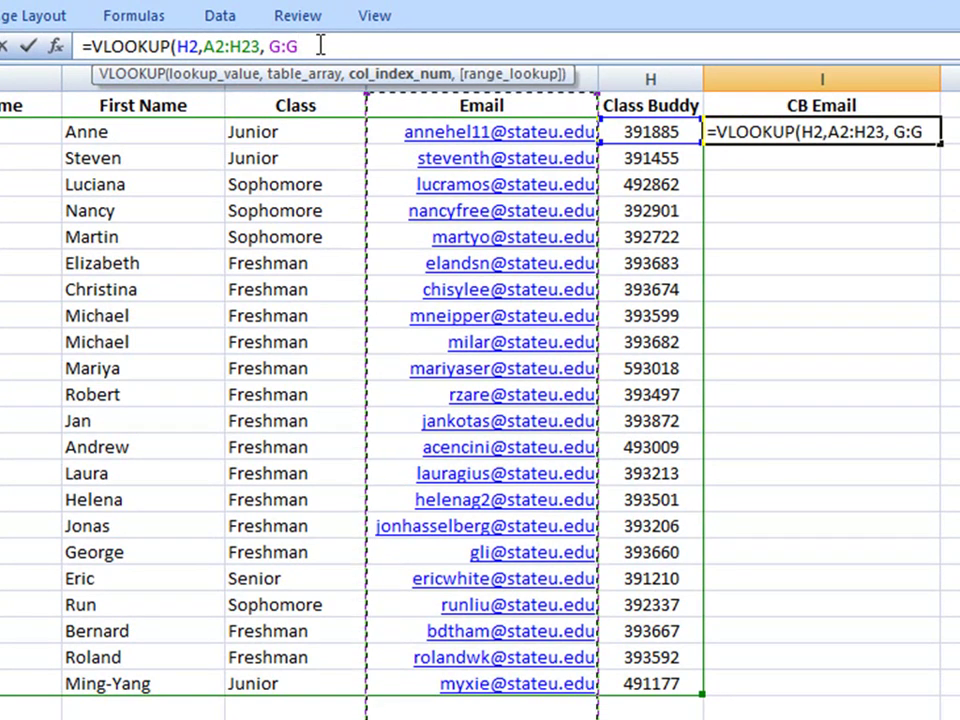
{"action": "left_click_drag", "start_coordinate": [299, 46], "coordinate": [273, 46]}
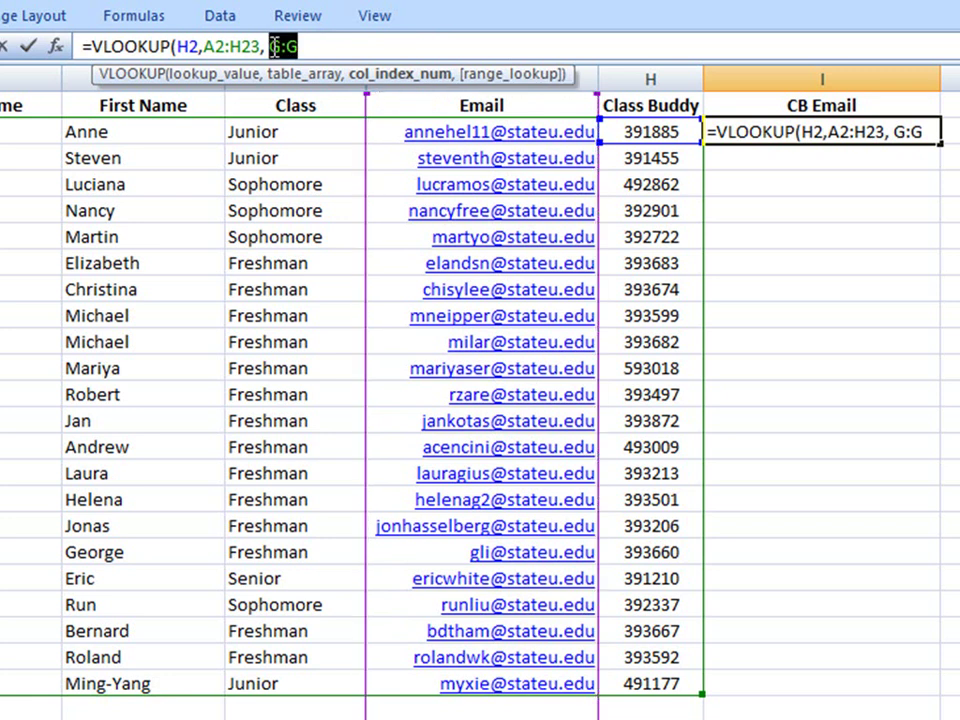
{"action": "type", "text": "7"}
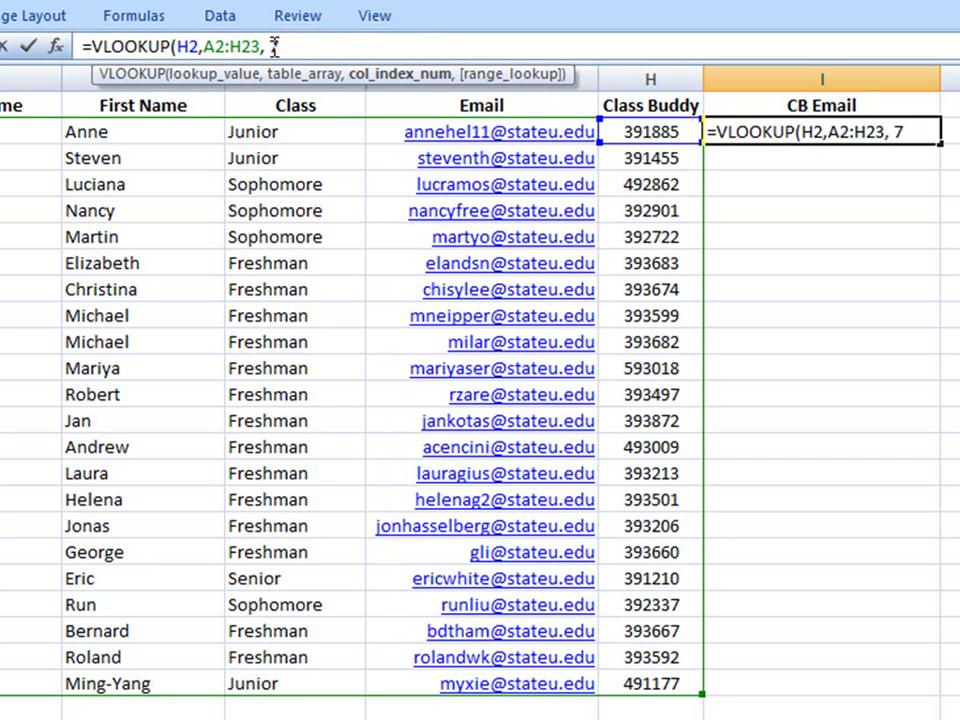
{"action": "type", "text": ","}
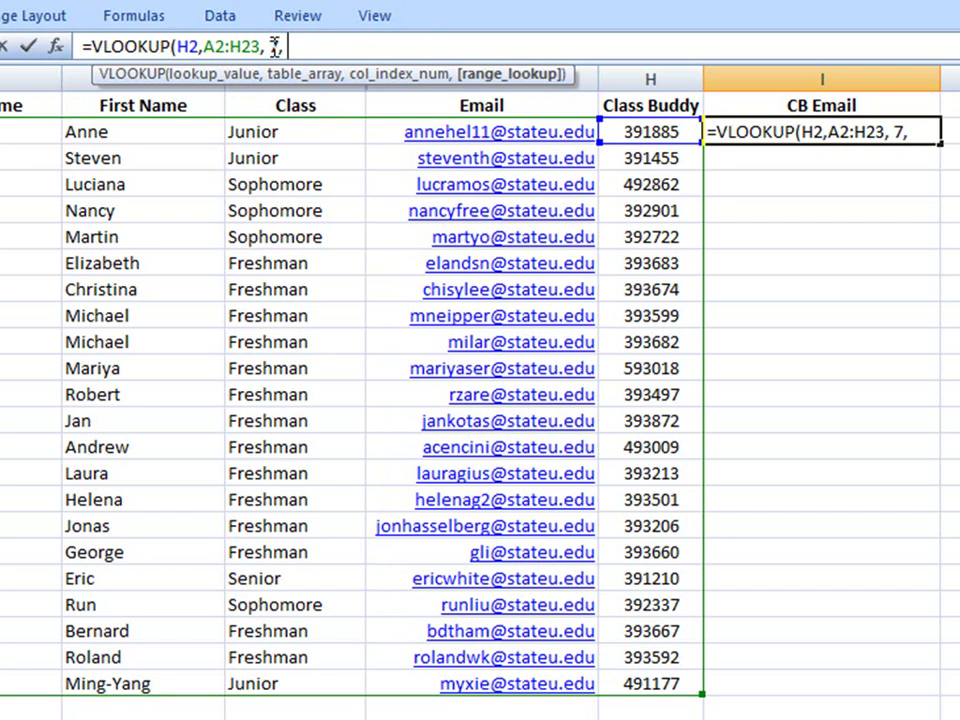
{"action": "type", "text": " false"}
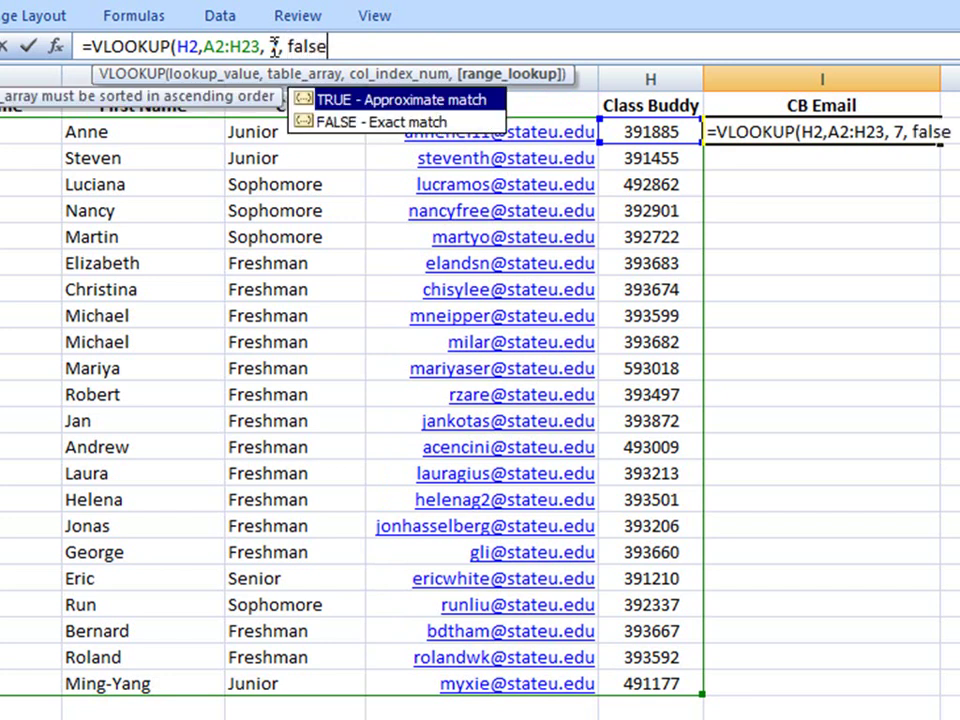
{"action": "type", "text": ")"}
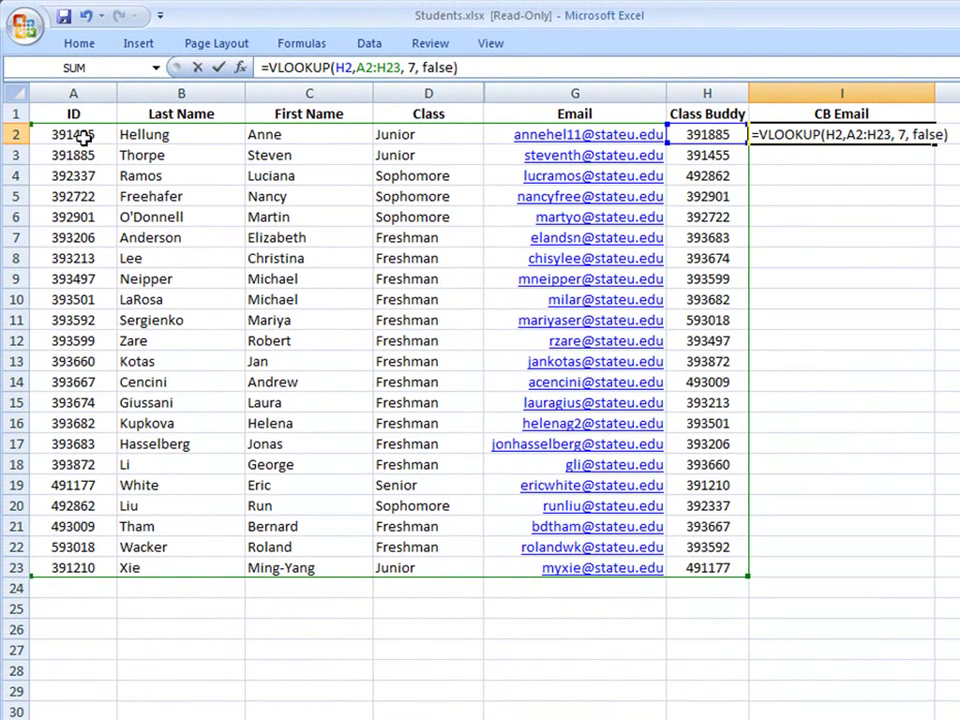
{"action": "left_click", "coordinate": [79, 141]}
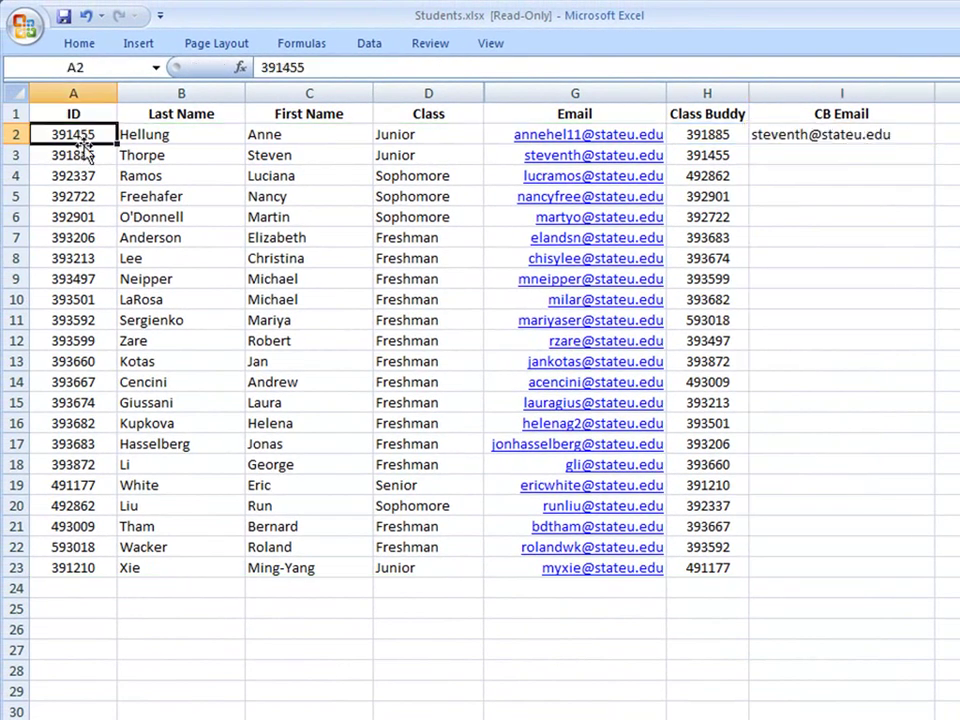
Step: Check the I2 lookup by matching the buddy ID in H2 against the ID column and that row's email
{"action": "left_click", "coordinate": [73, 156]}
{"action": "left_click", "coordinate": [73, 178]}
{"action": "left_click", "coordinate": [76, 197]}
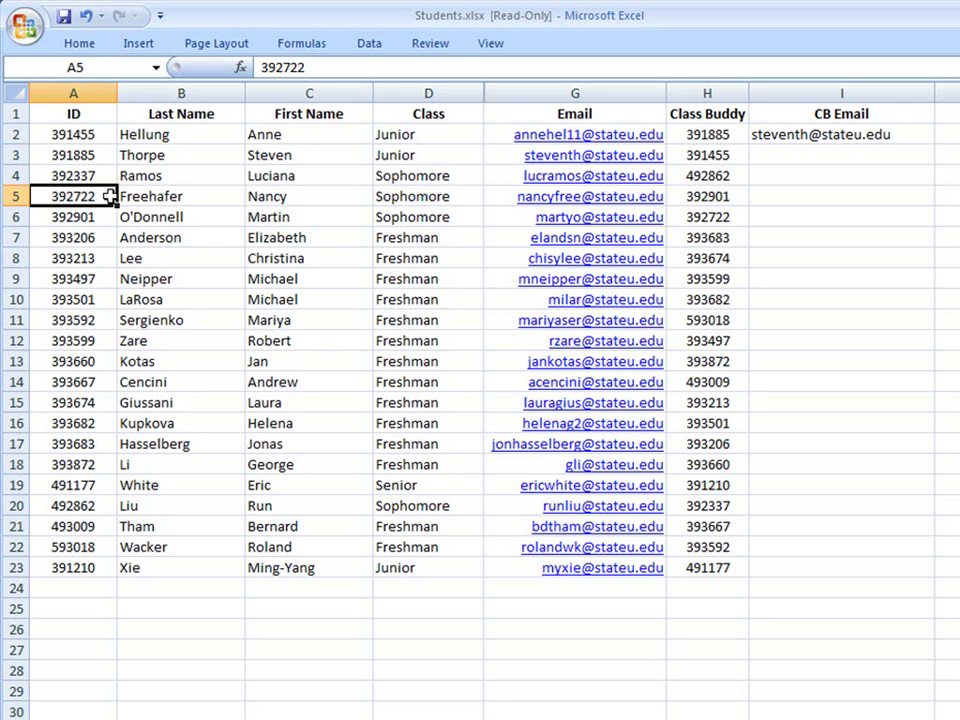
{"action": "left_click", "coordinate": [729, 136]}
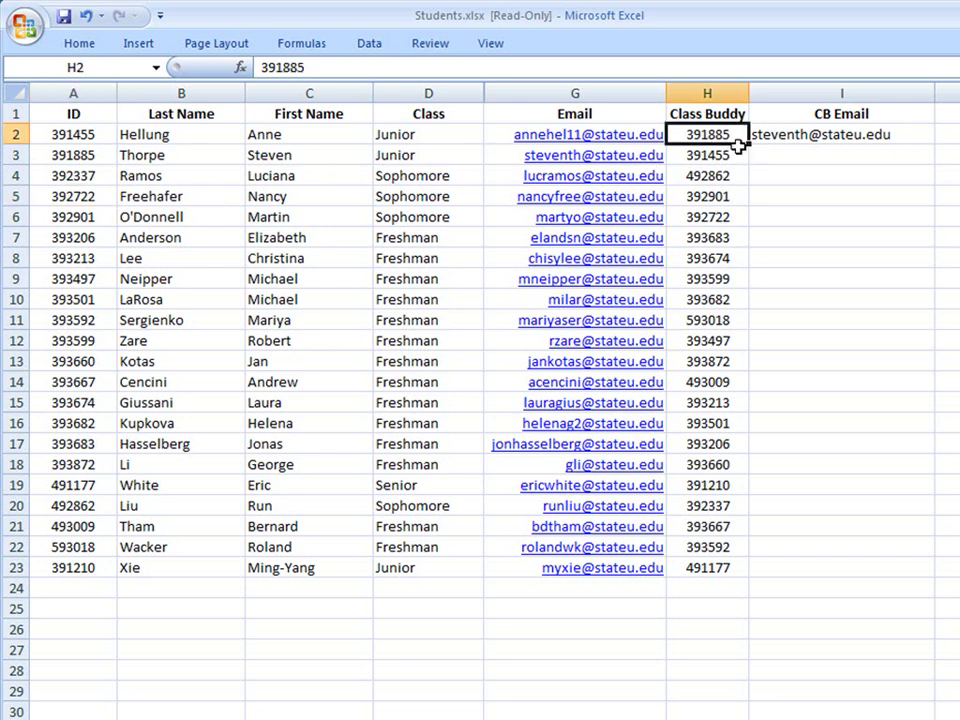
{"action": "left_click", "coordinate": [101, 157]}
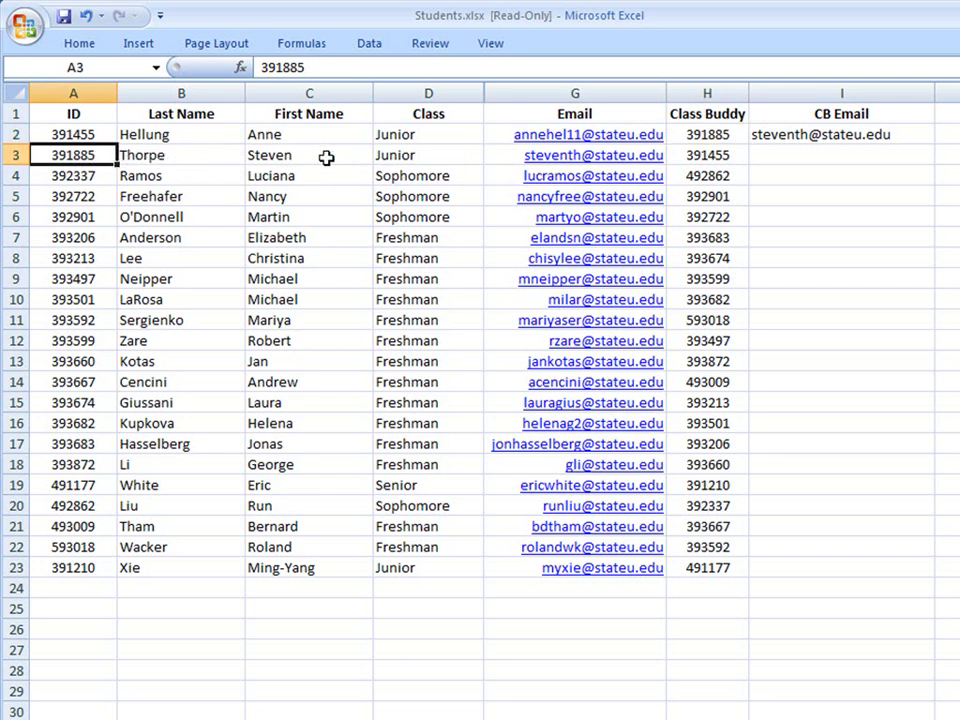
{"action": "left_click", "coordinate": [508, 156]}
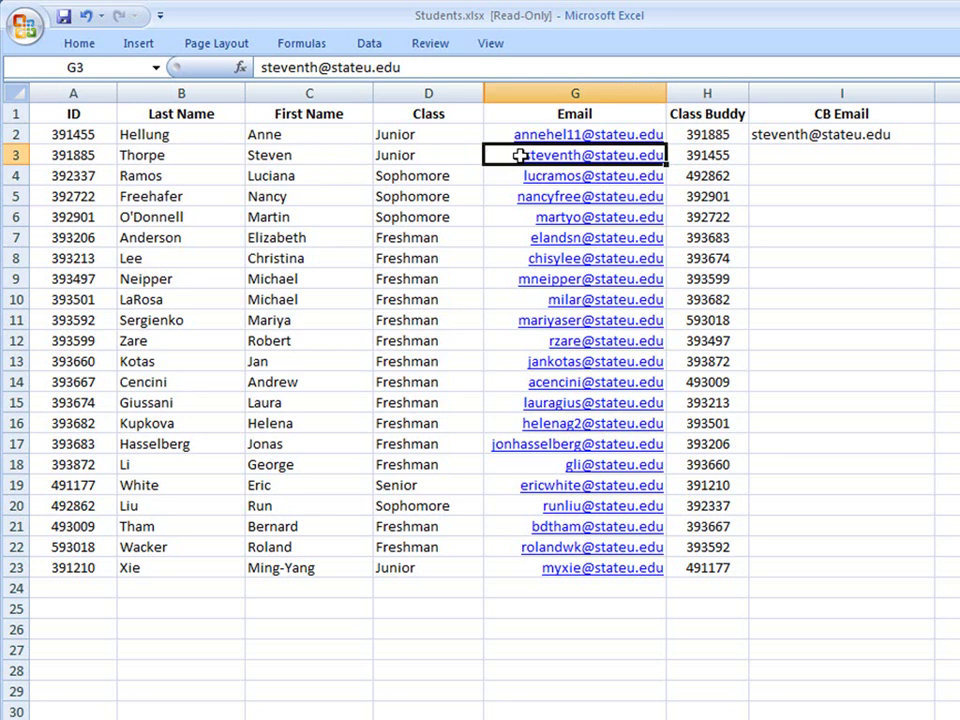
Step: Fill the VLOOKUP formula from I2 down through I23
{"action": "left_click", "coordinate": [810, 135]}
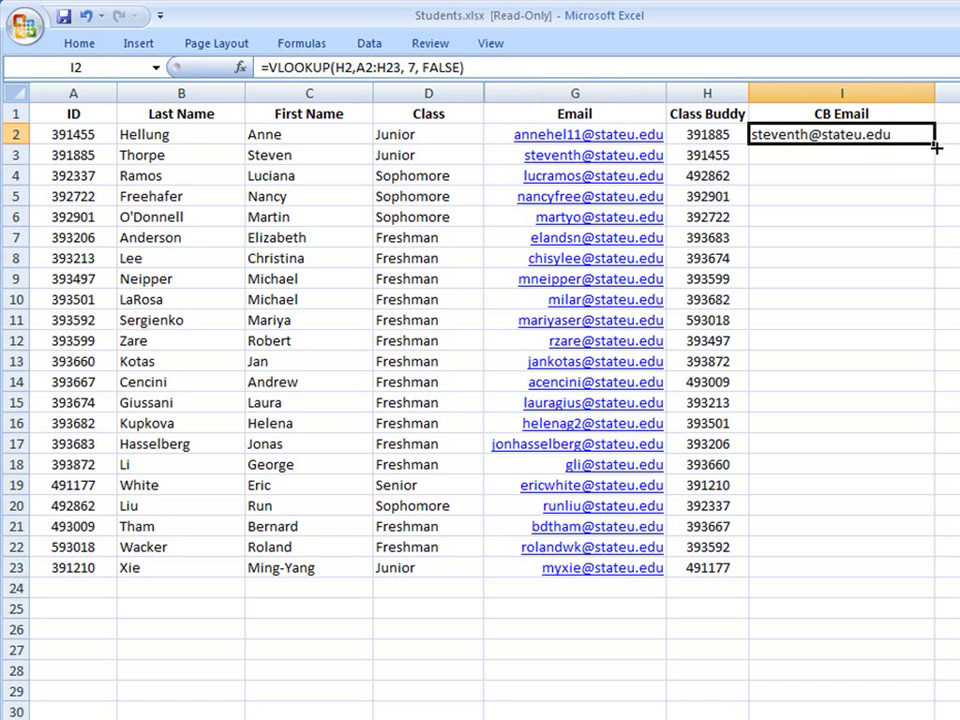
{"action": "left_click_drag", "start_coordinate": [936, 146], "coordinate": [932, 573]}
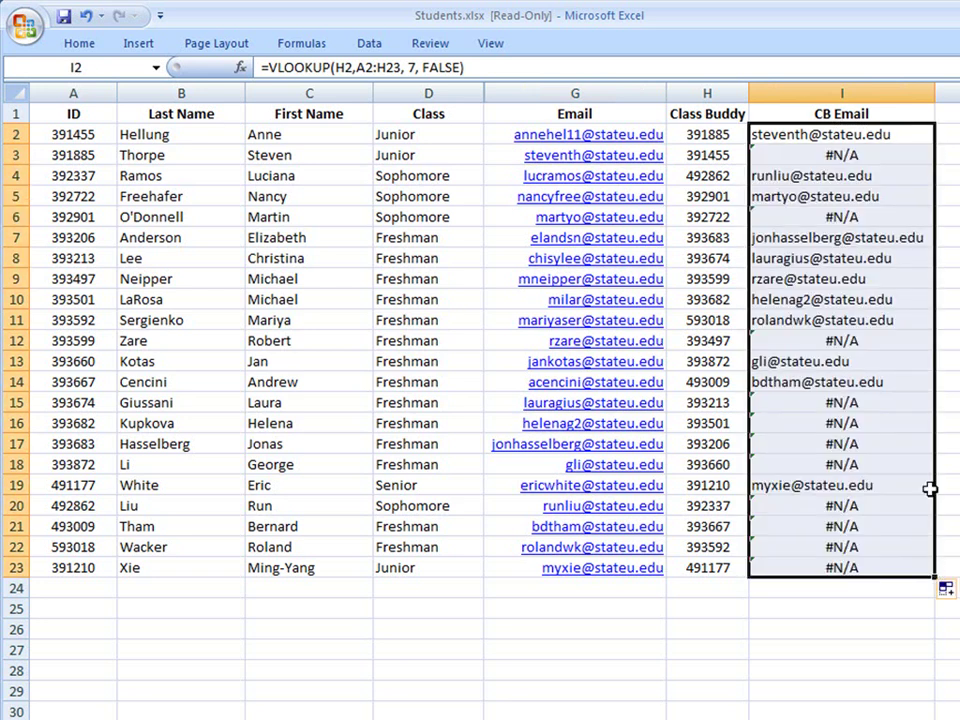
Step: Examine the lookup value and table array references in the VLOOKUP formula of I6 to trace its error
{"action": "left_click", "coordinate": [860, 217]}
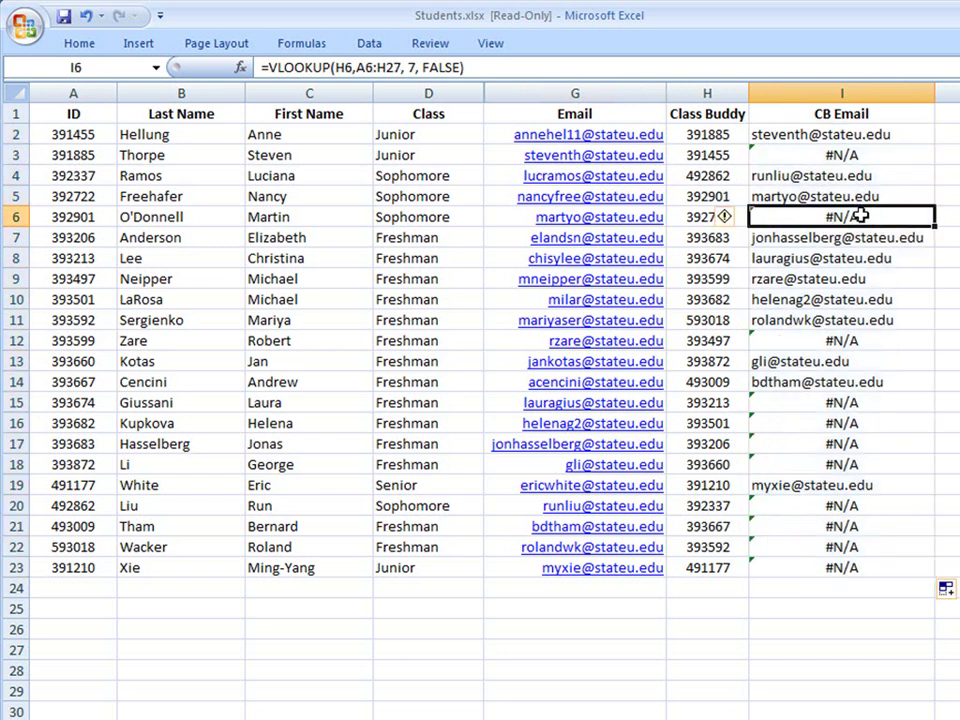
{"action": "left_click", "coordinate": [739, 218]}
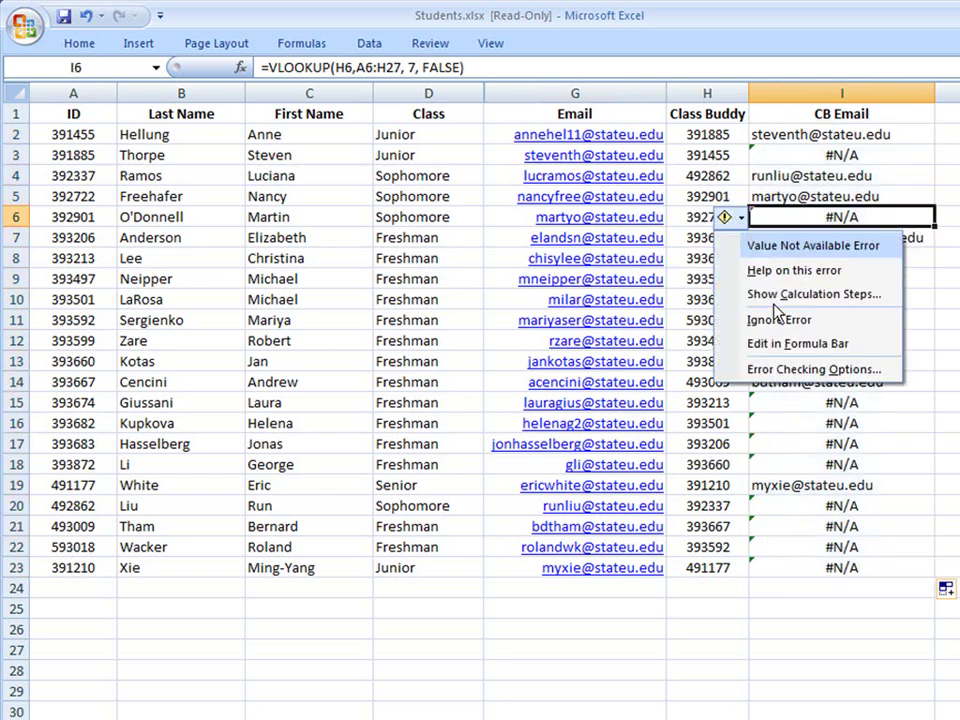
{"action": "left_click", "coordinate": [788, 345]}
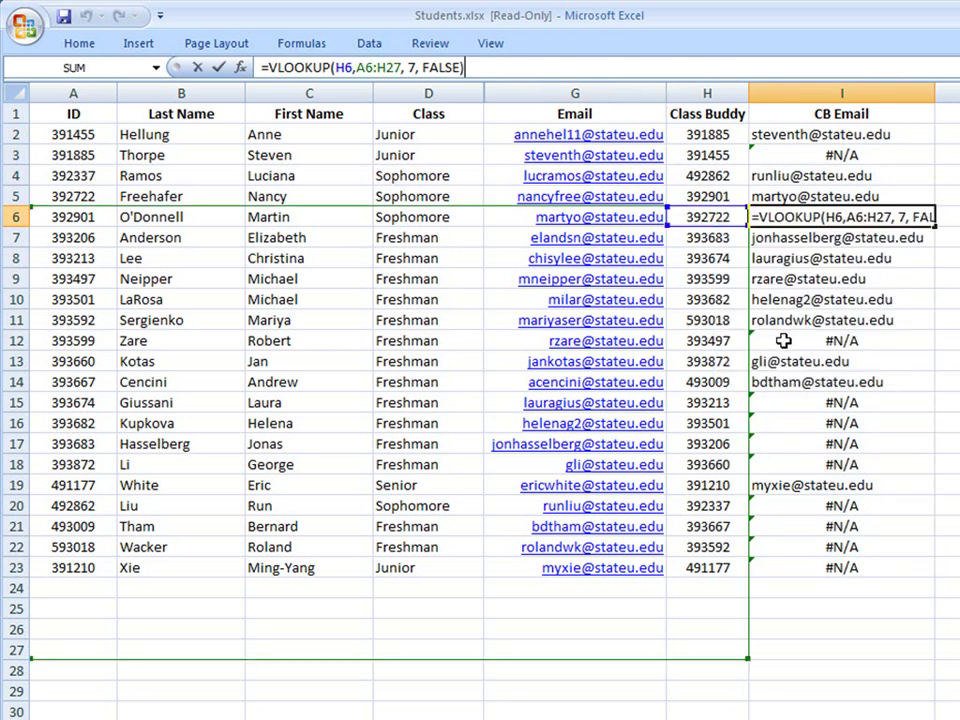
{"action": "double_click", "coordinate": [829, 216]}
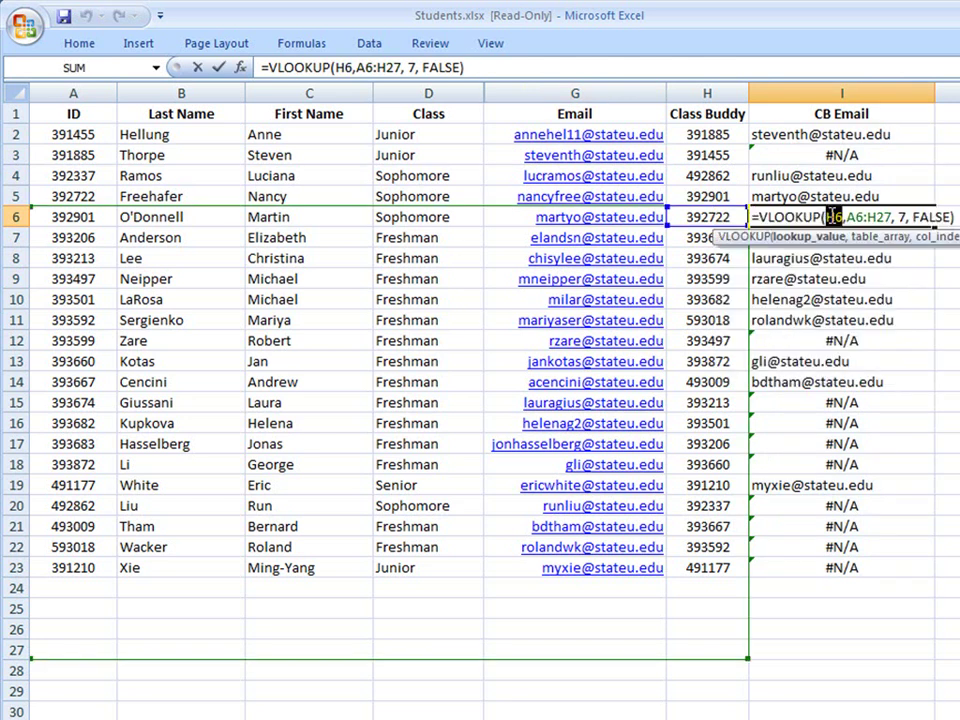
{"action": "left_click", "coordinate": [818, 216]}
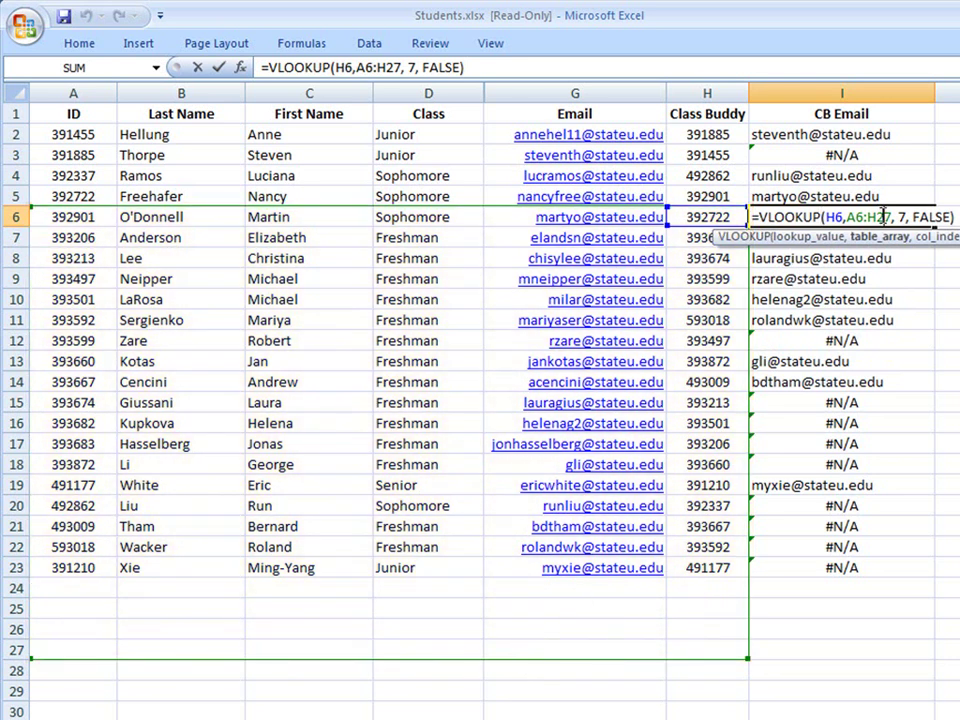
{"action": "left_click_drag", "start_coordinate": [847, 217], "coordinate": [889, 218]}
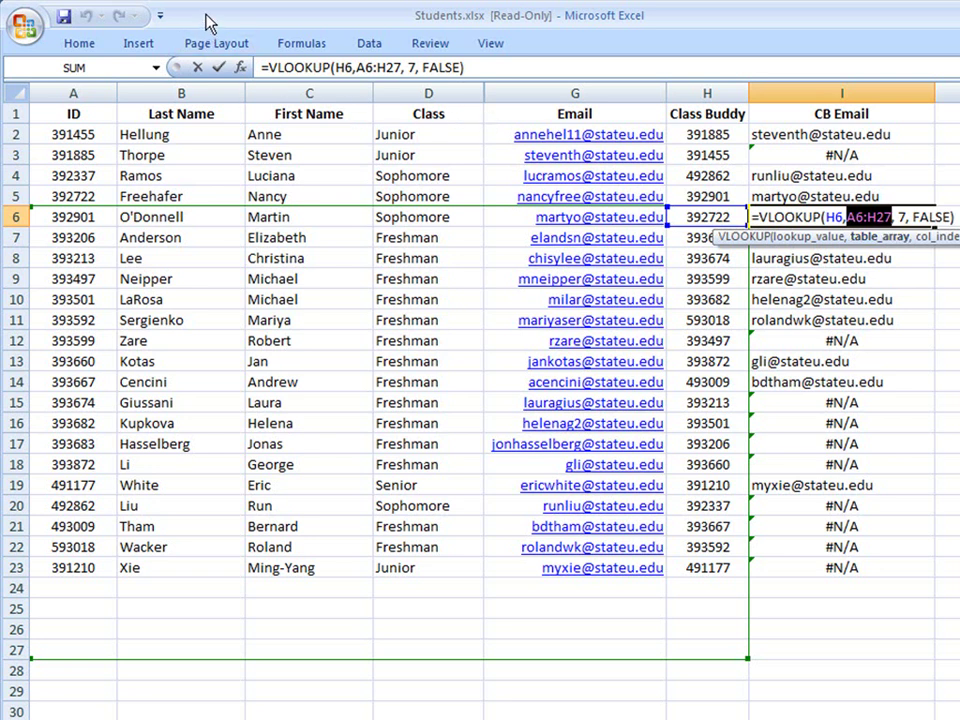
{"action": "key", "text": "ctrl+Return"}
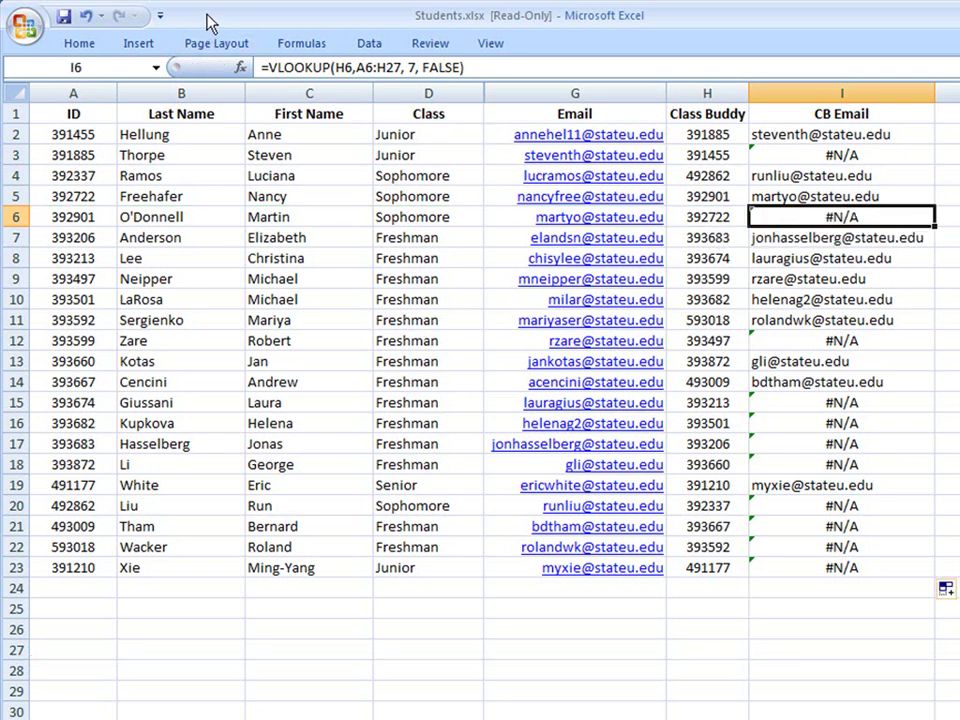
Step: Undo the fill in column I and make the table array in the I2 formula absolute as $A$2:$H$23
{"action": "left_click", "coordinate": [86, 18]}
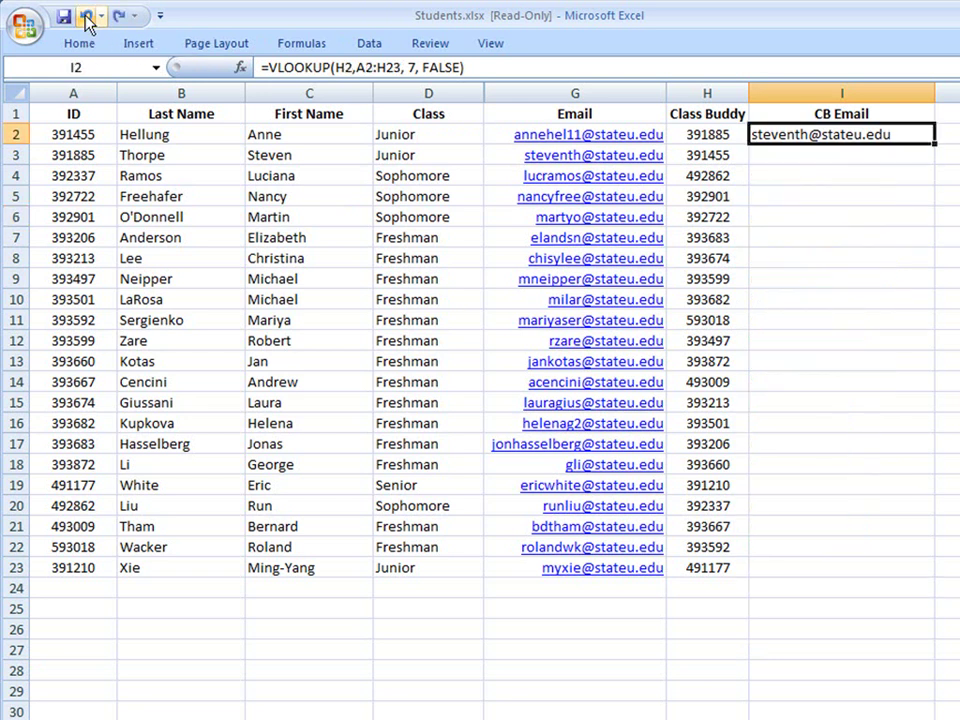
{"action": "left_click", "coordinate": [336, 68]}
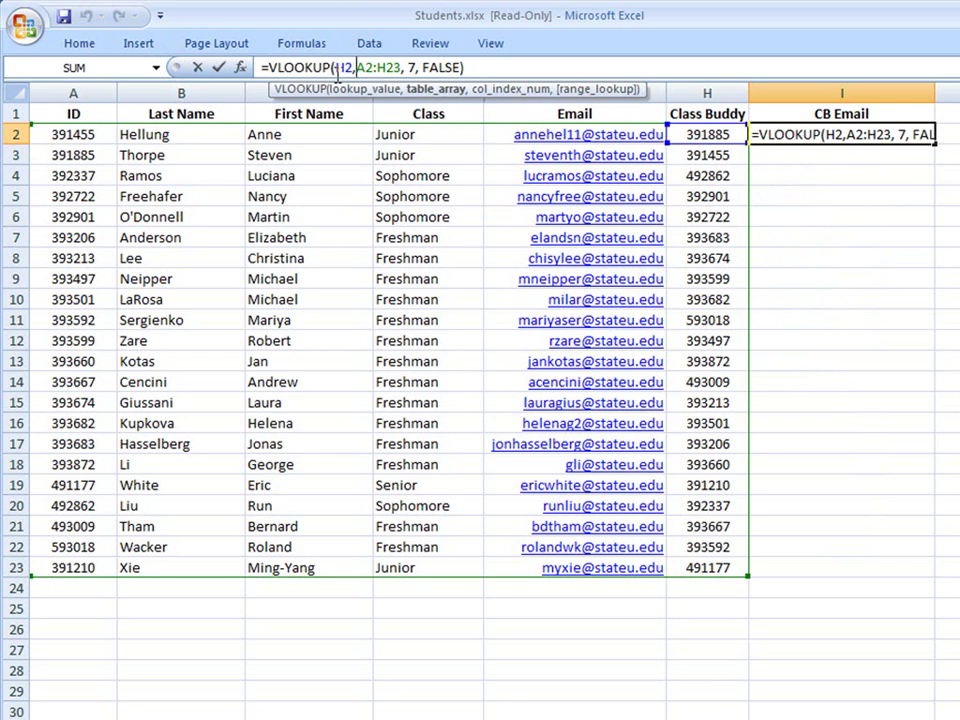
{"action": "type", "text": "$"}
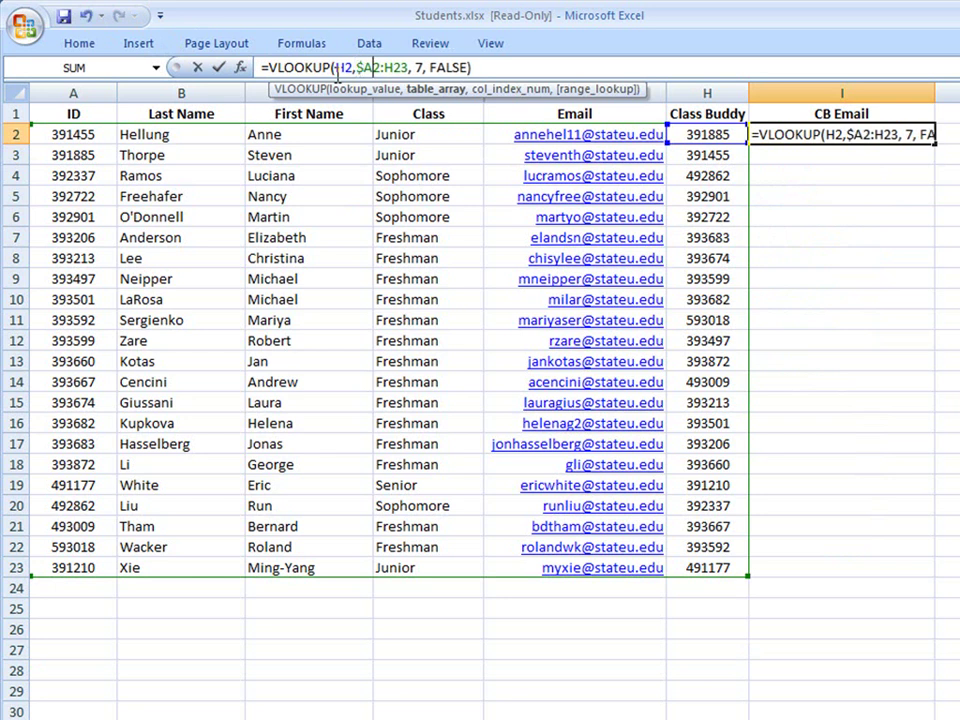
{"action": "key", "text": "Right"}
{"action": "type", "text": "$"}
{"action": "key", "text": "Right"}
{"action": "key", "text": "Right"}
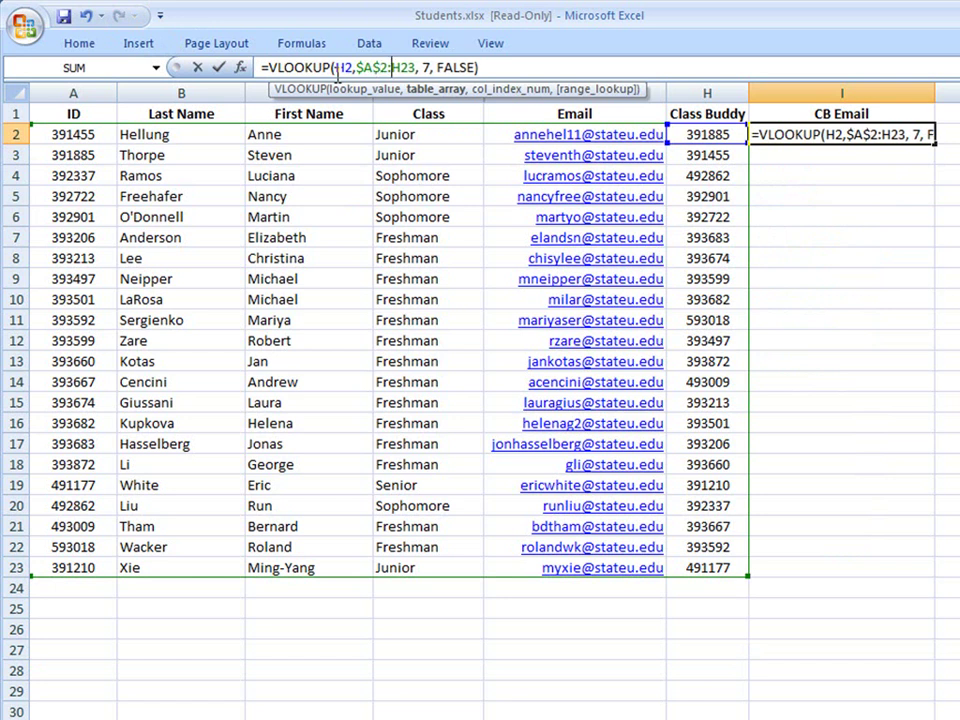
{"action": "type", "text": "$"}
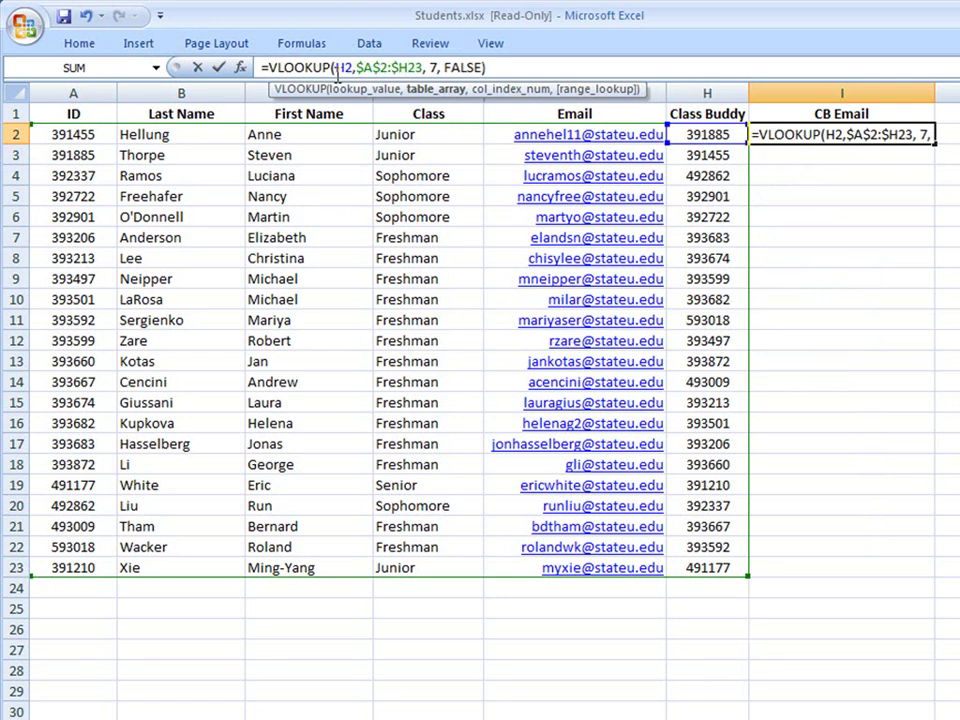
{"action": "key", "text": "Right"}
{"action": "type", "text": "$"}
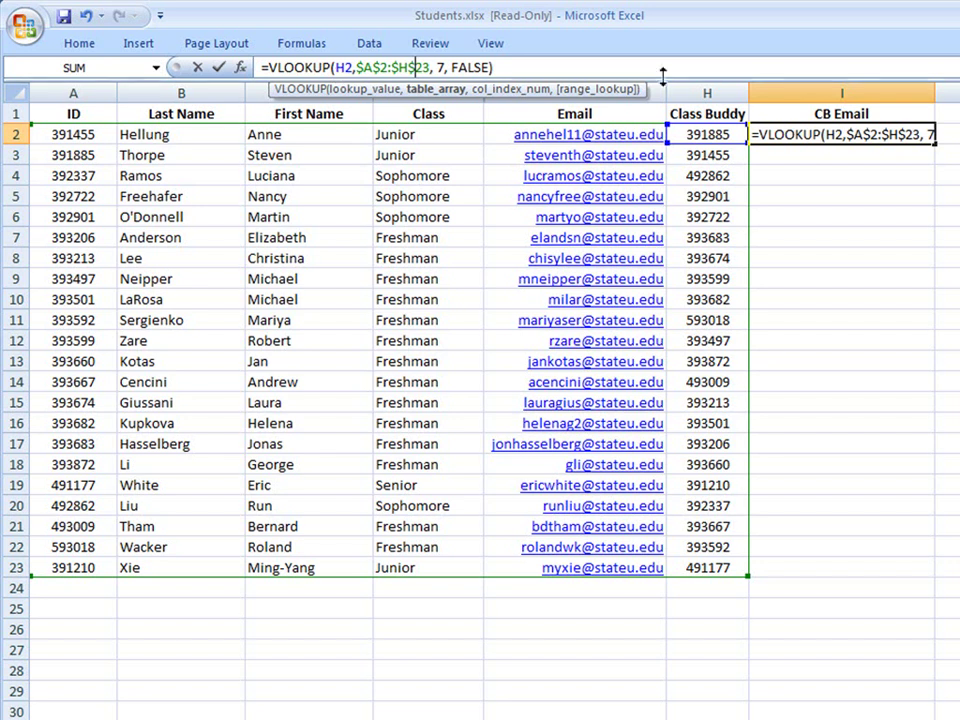
{"action": "key", "text": "Return"}
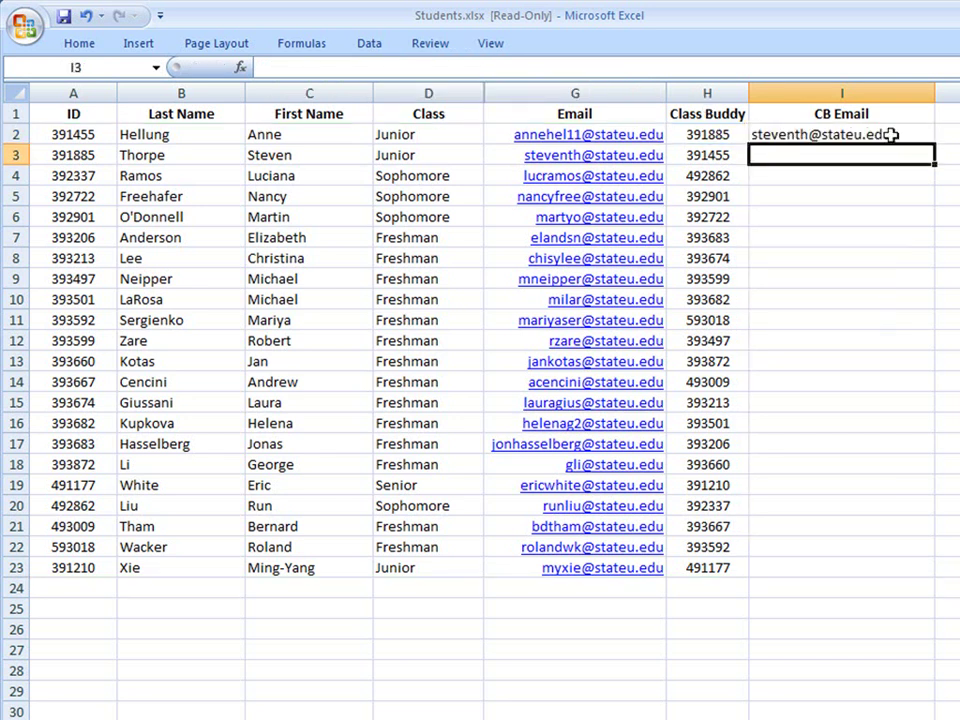
Step: Fill the absolute-reference VLOOKUP from I2 down through I23 and check the references in the I14 formula
{"action": "left_click", "coordinate": [894, 133]}
{"action": "left_click_drag", "start_coordinate": [935, 145], "coordinate": [935, 576]}
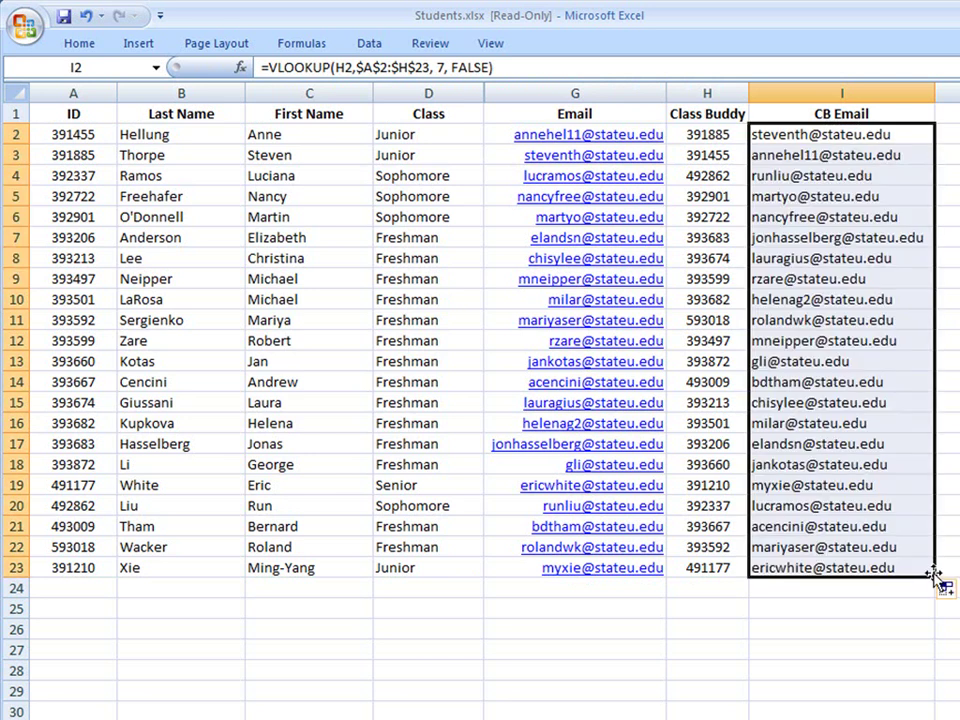
{"action": "left_click", "coordinate": [900, 385]}
{"action": "double_click", "coordinate": [900, 384]}
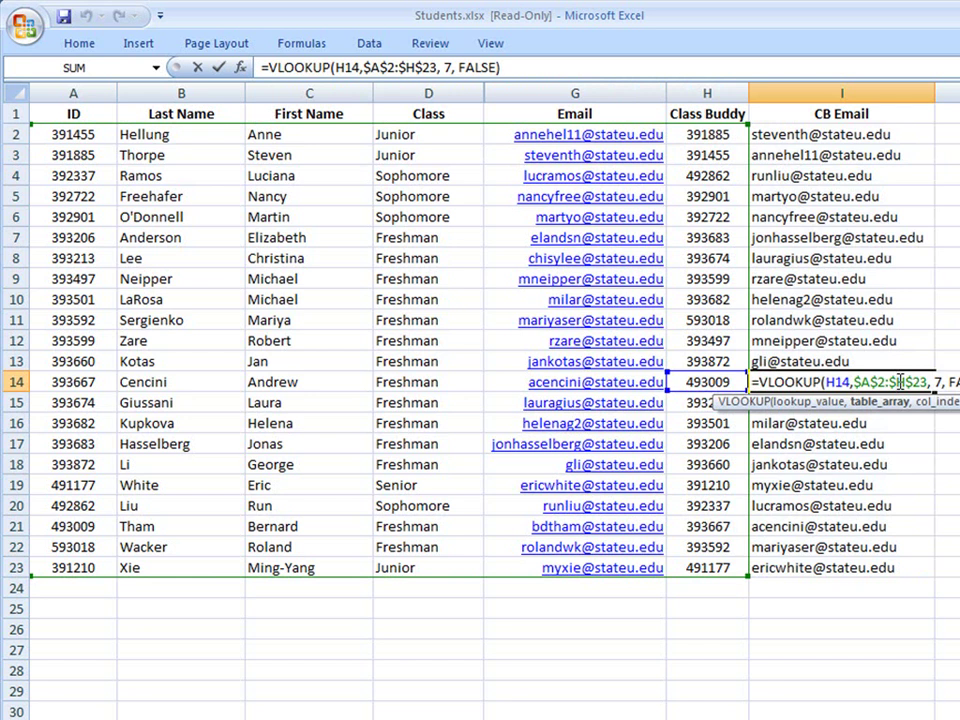
{"action": "key", "text": "ctrl+Return"}
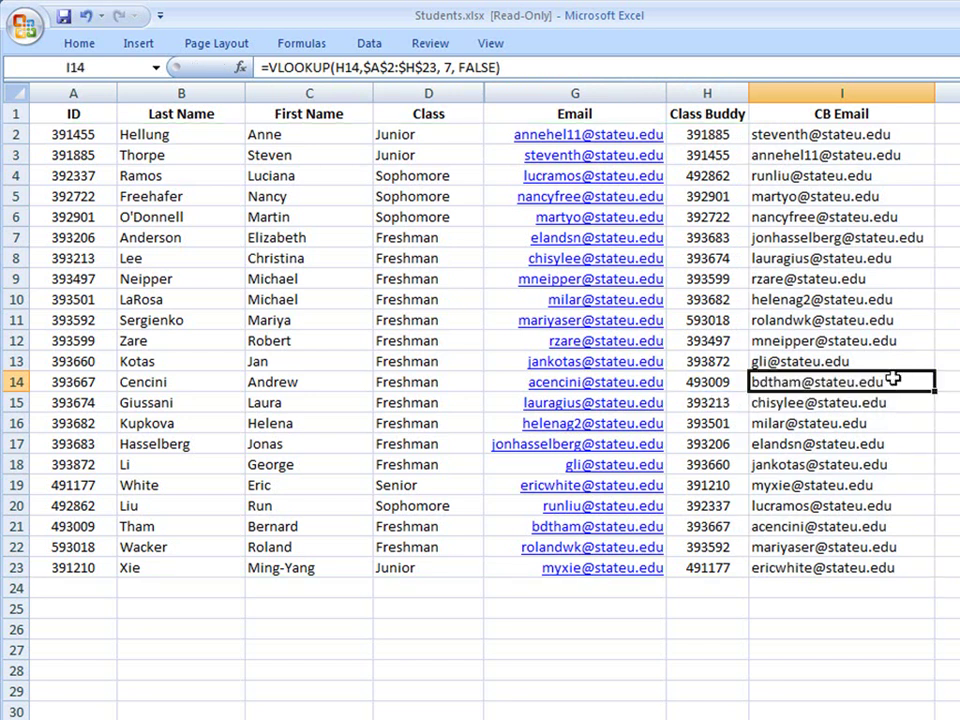
Step: Undo the fill in column I and change the table array in the I2 formula to whole columns A:H
{"action": "left_click", "coordinate": [86, 22]}
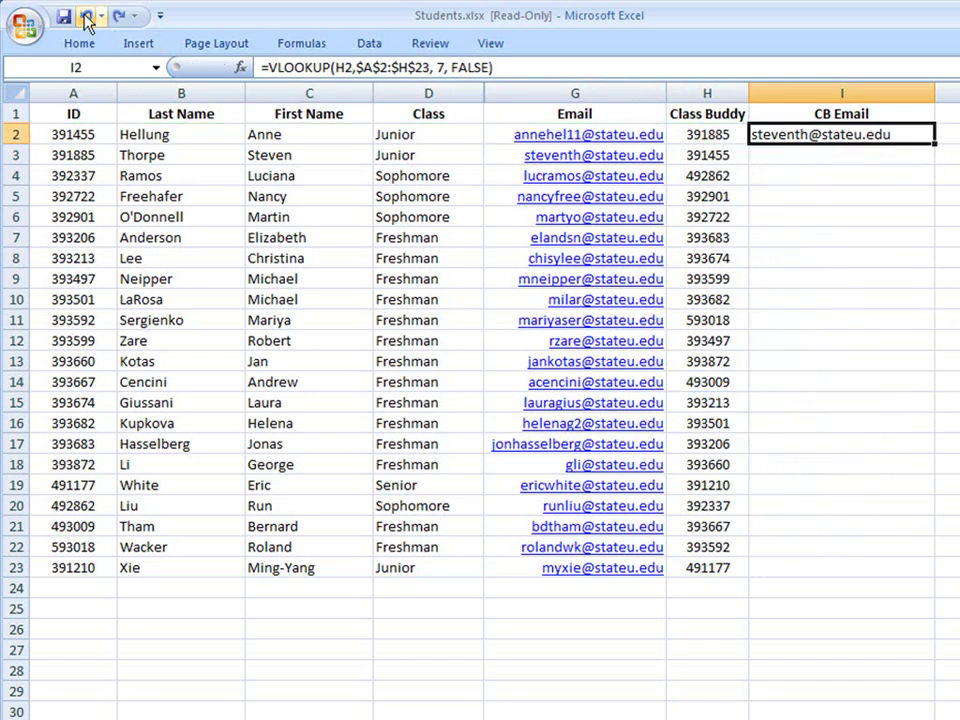
{"action": "left_click", "coordinate": [347, 67]}
{"action": "key", "text": "BackSpace"}
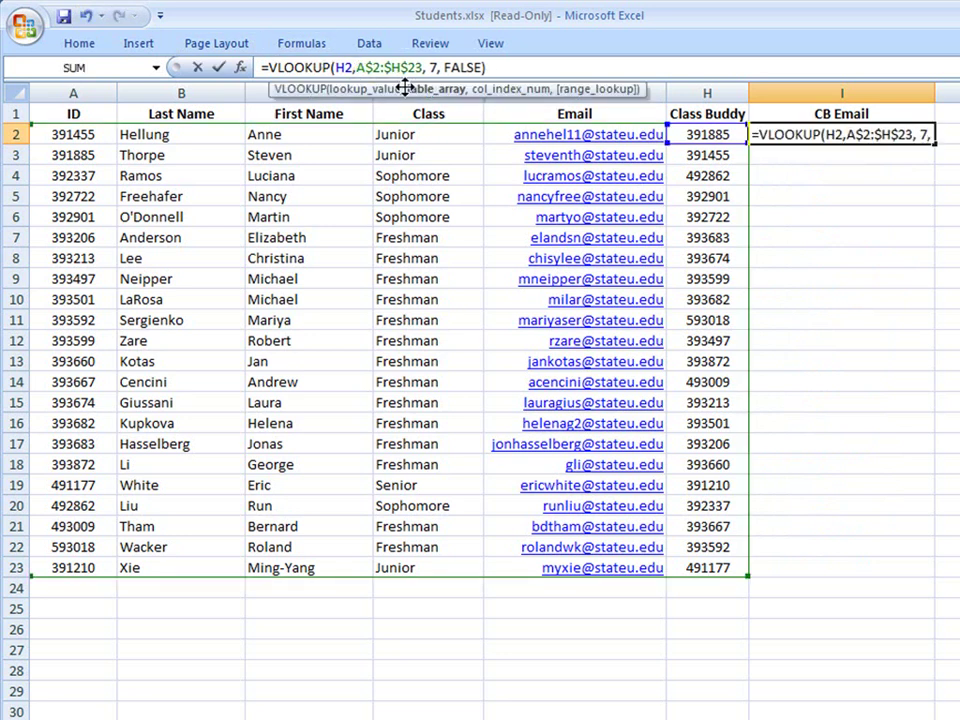
{"action": "key", "text": "shift+Right"}
{"action": "key", "text": "shift+Right"}
{"action": "key", "text": "Delete"}
{"action": "key", "text": "Right"}
{"action": "key", "text": "shift+Right"}
{"action": "key", "text": "Delete"}
{"action": "key", "text": "Right"}
{"action": "key", "text": "shift+Right"}
{"action": "key", "text": "shift+Right"}
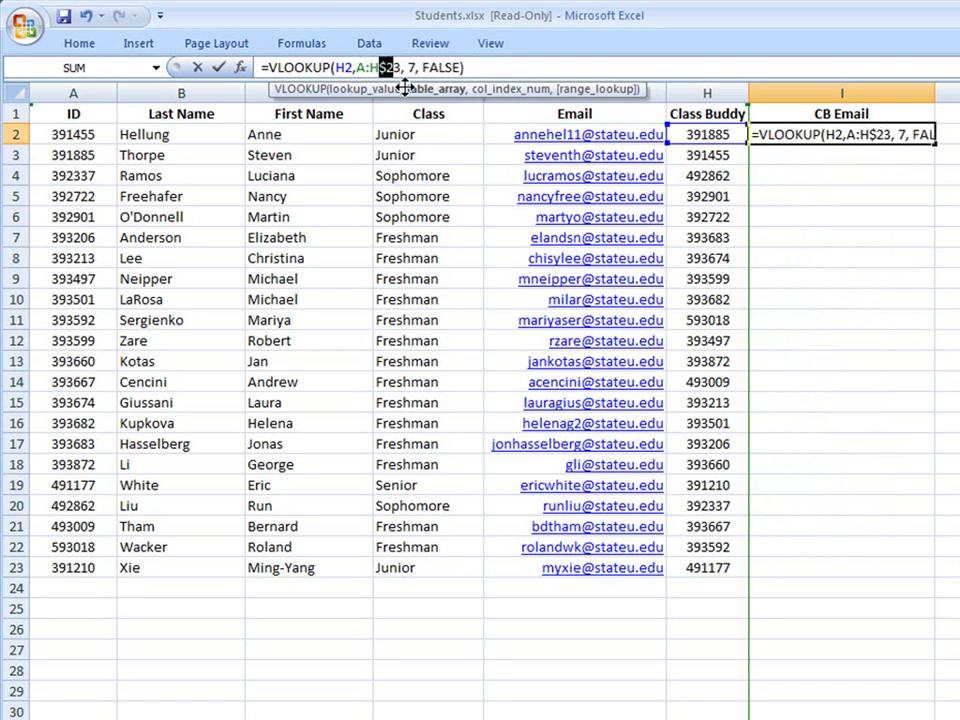
{"action": "key", "text": "shift+Right"}
{"action": "key", "text": "Delete"}
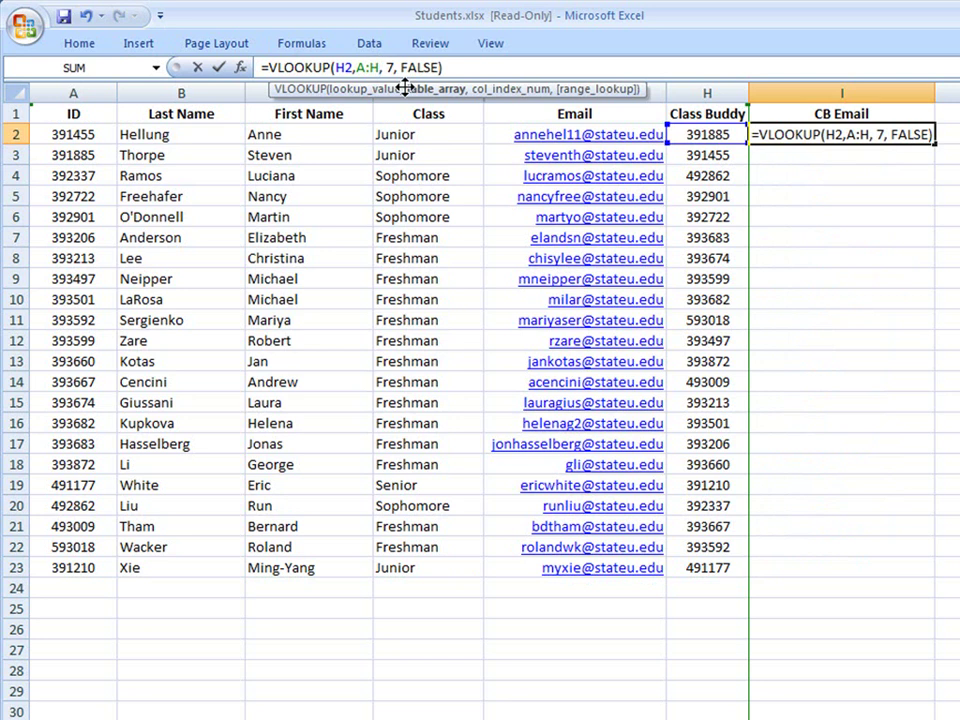
{"action": "left_click", "coordinate": [470, 67]}
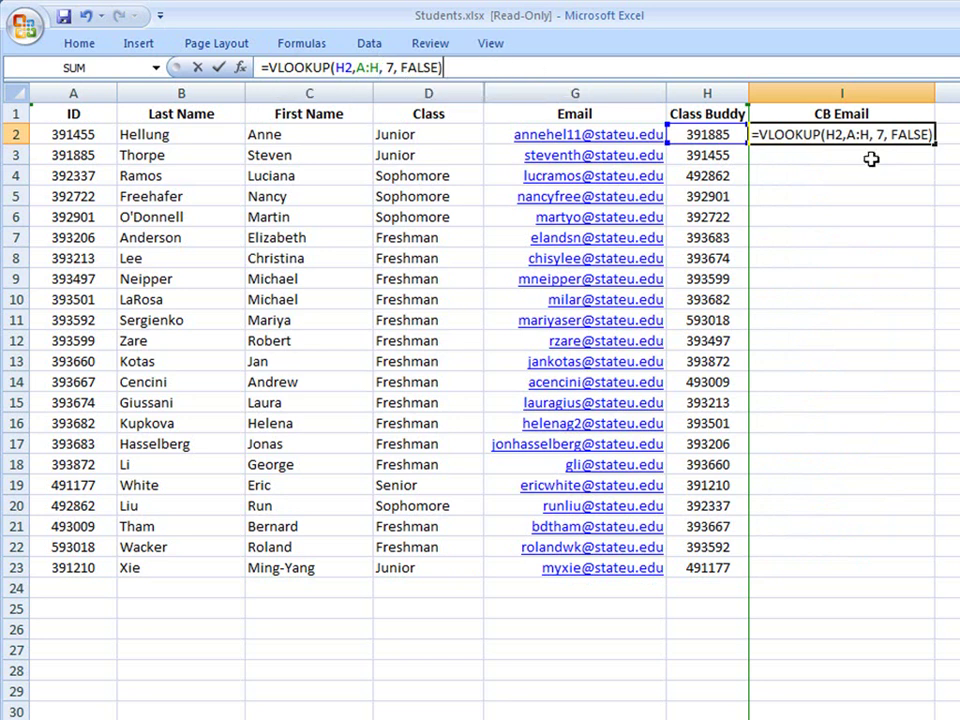
{"action": "key", "text": "ctrl+Return"}
Step: Fill the whole-column VLOOKUP formula from I2 down through I23
{"action": "left_click_drag", "start_coordinate": [939, 146], "coordinate": [906, 570]}
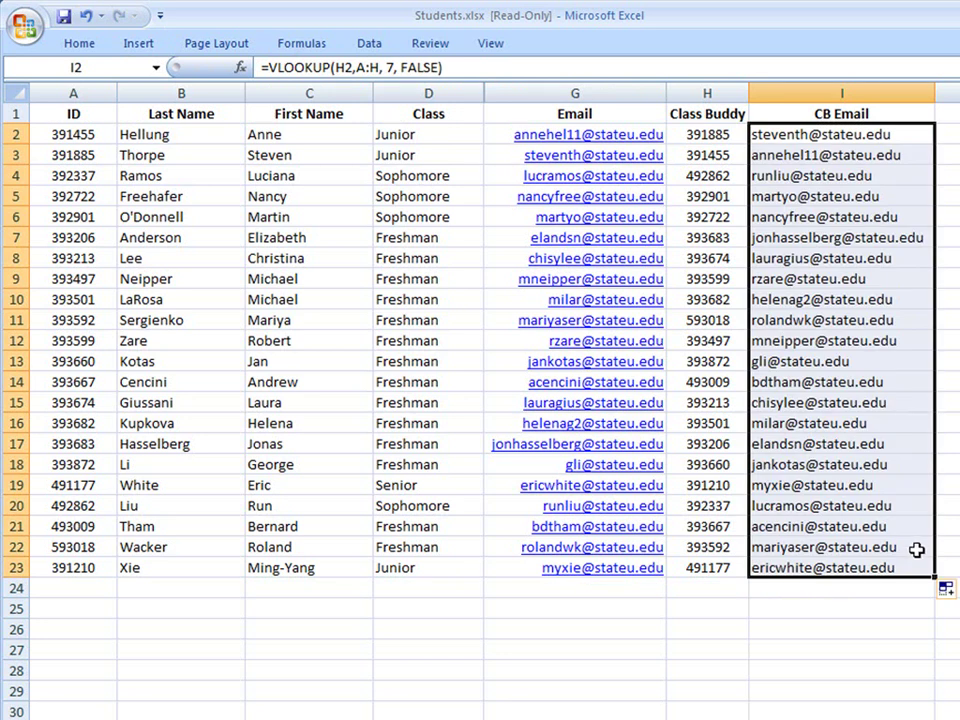
{"action": "left_click", "coordinate": [90, 590]}
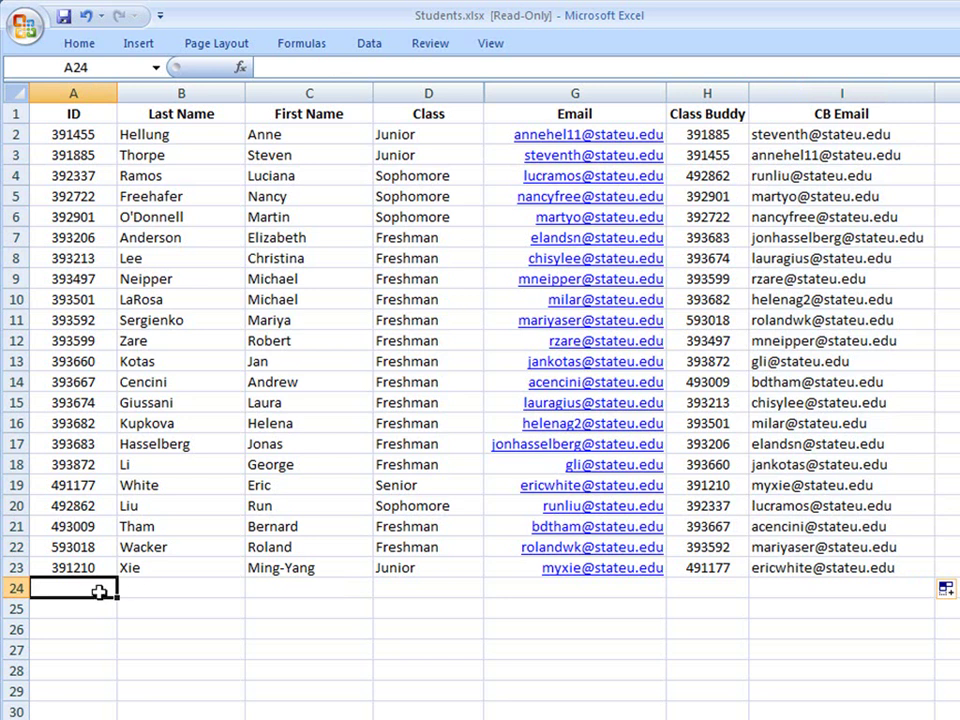
{"action": "left_click", "coordinate": [814, 590]}
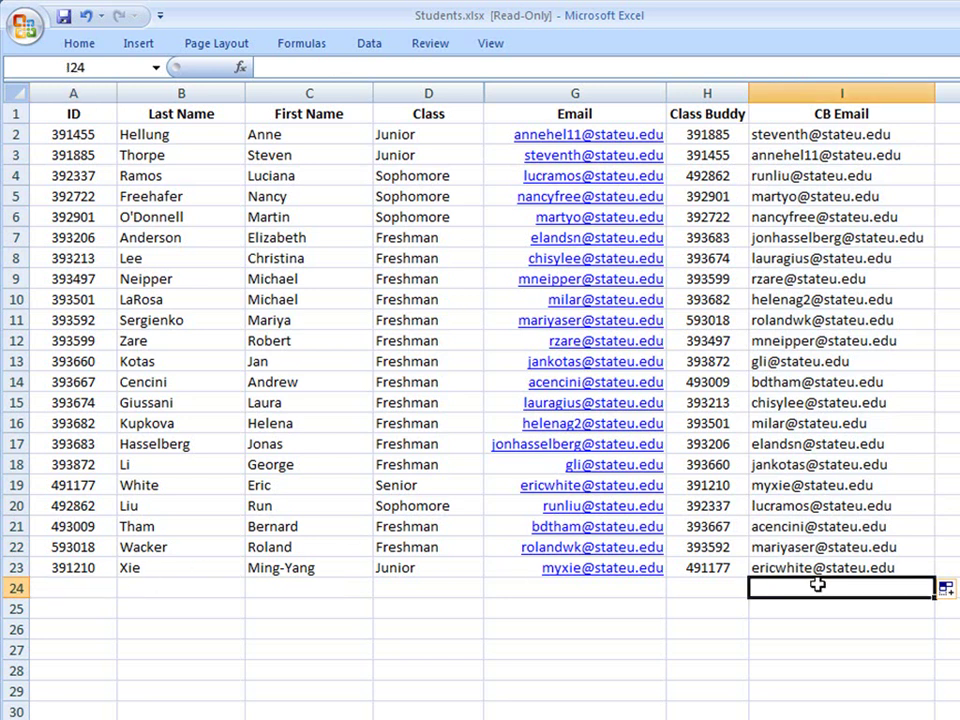